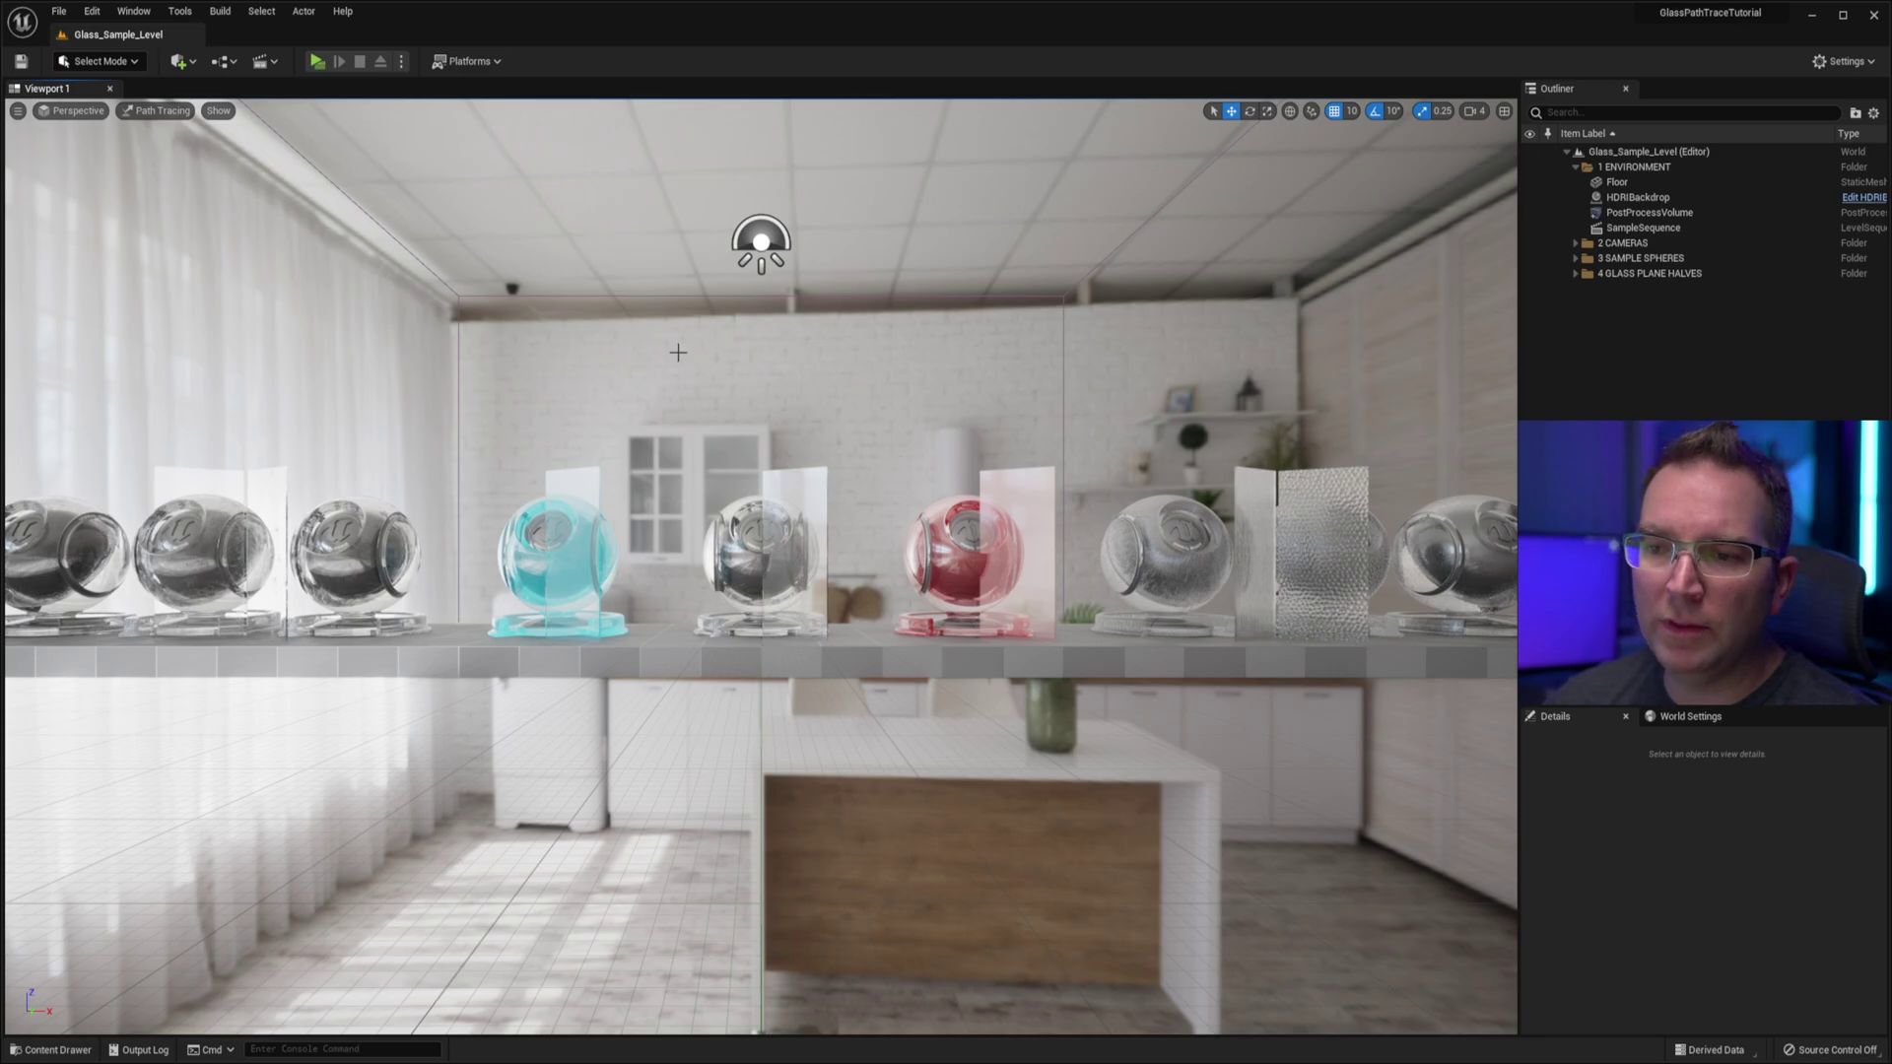
# - Fly the camera back across the room to frame the full counter of glass spheres and panes
pyautogui.moveTo(678, 353)
pyautogui.mouseDown(button='right')
pyautogui.moveTo(473, 366)
pyautogui.moveTo(815, 368)
pyautogui.mouseUp(button='right')
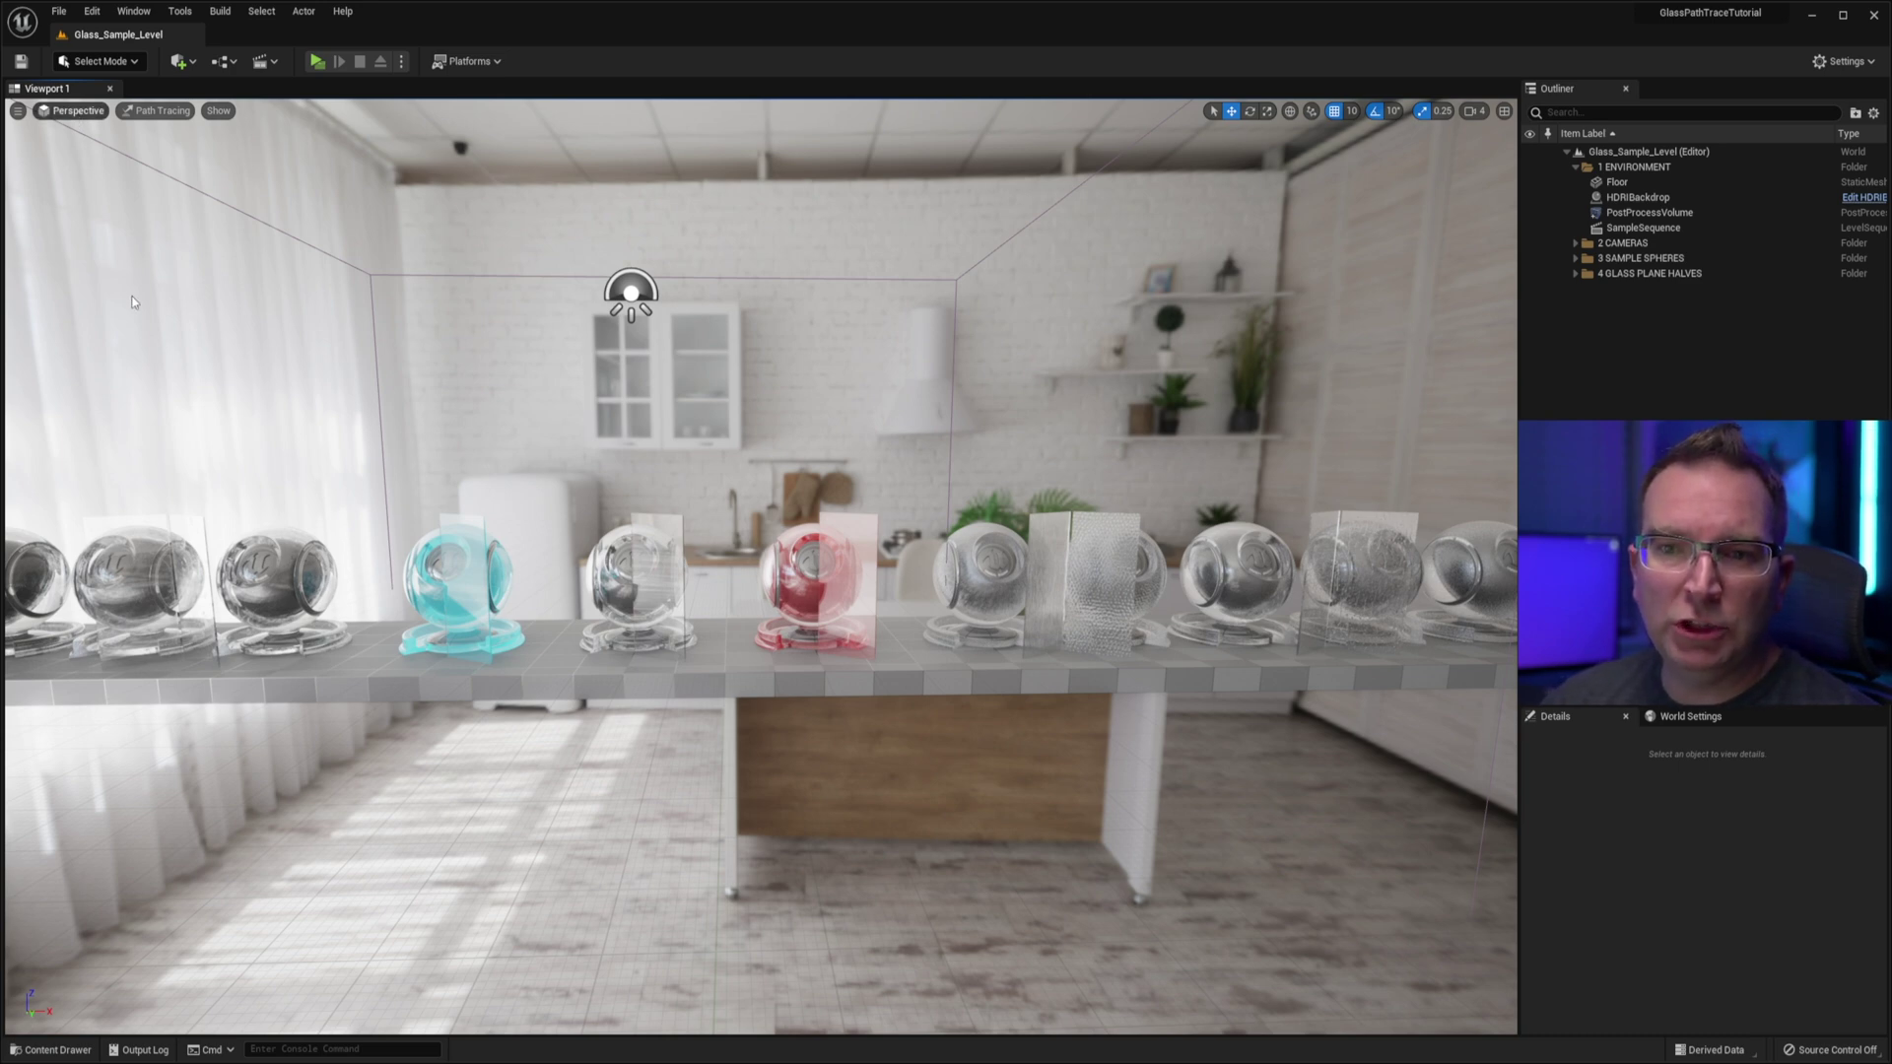
# - Jump to camera bookmark 1 to look through the clear glass sample's camera
pyautogui.press('1')
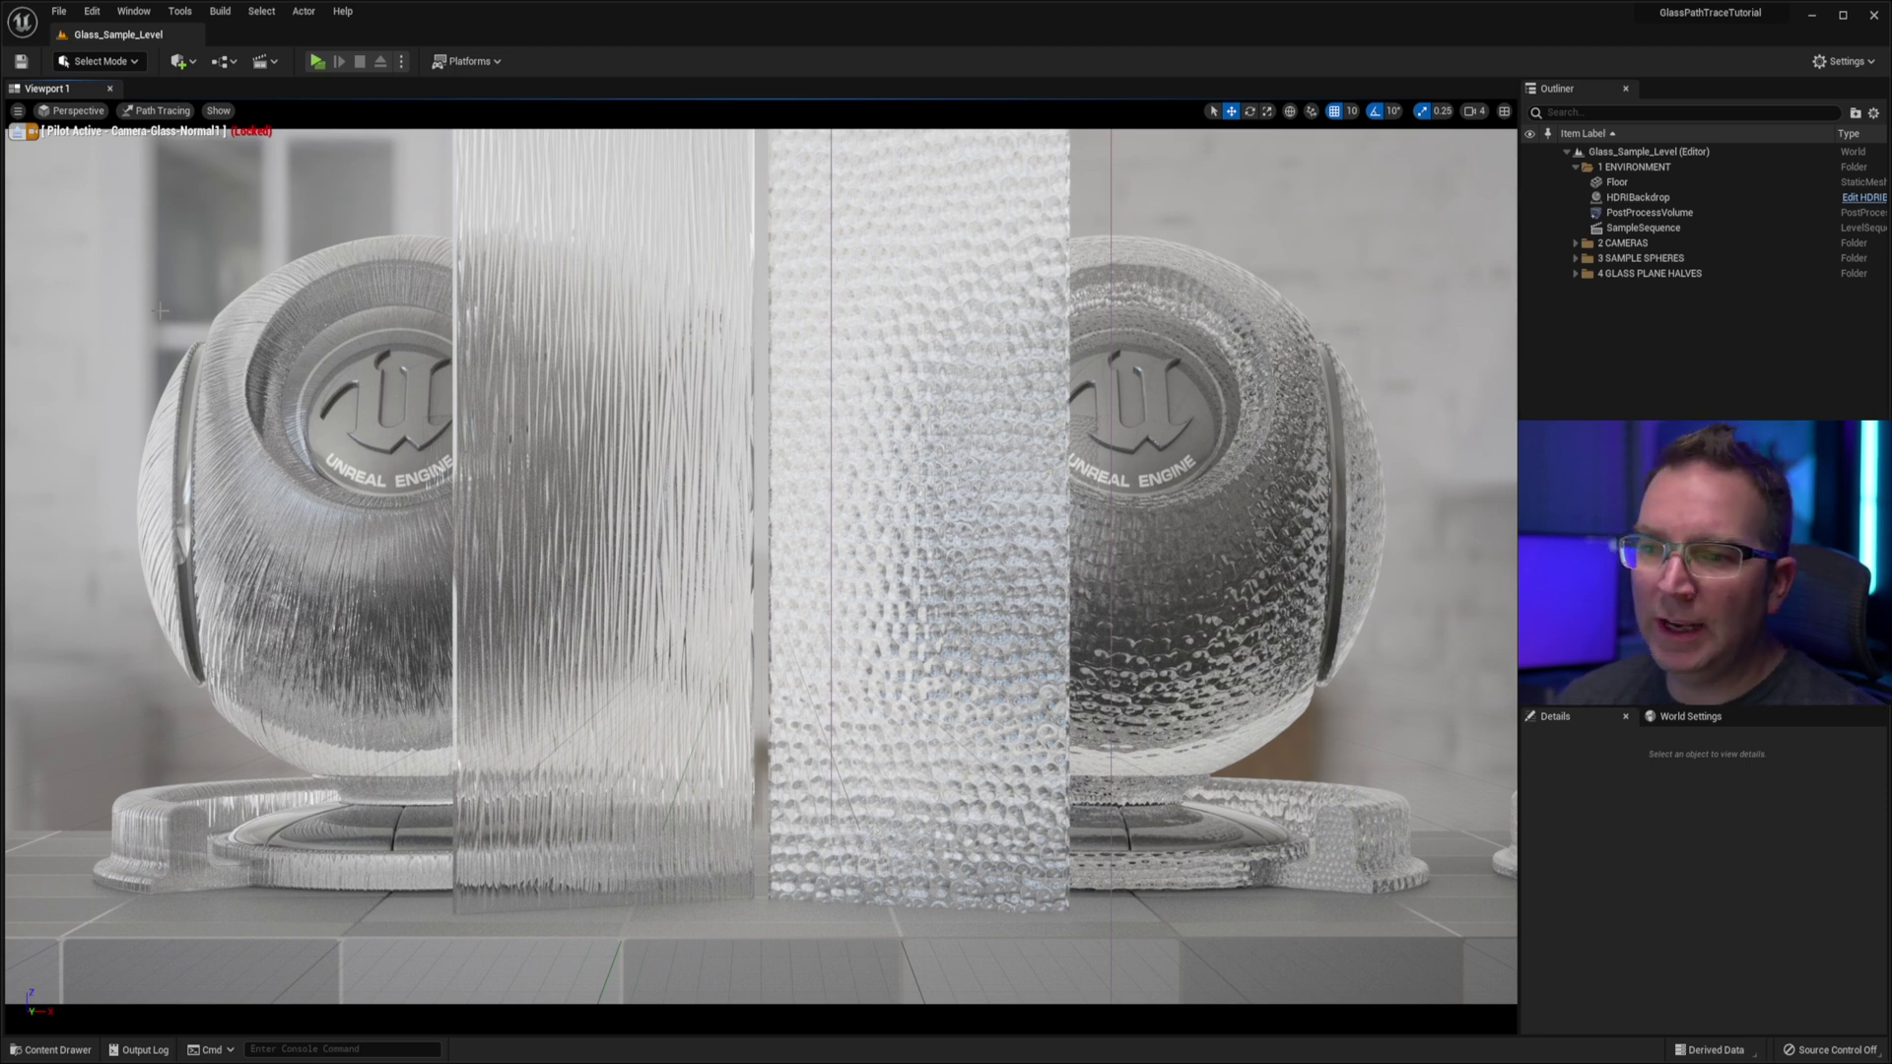
# - Expand the 3 SAMPLE SPHERES folder in the Outliner to list the sample sphere meshes
pyautogui.click(1575, 258)
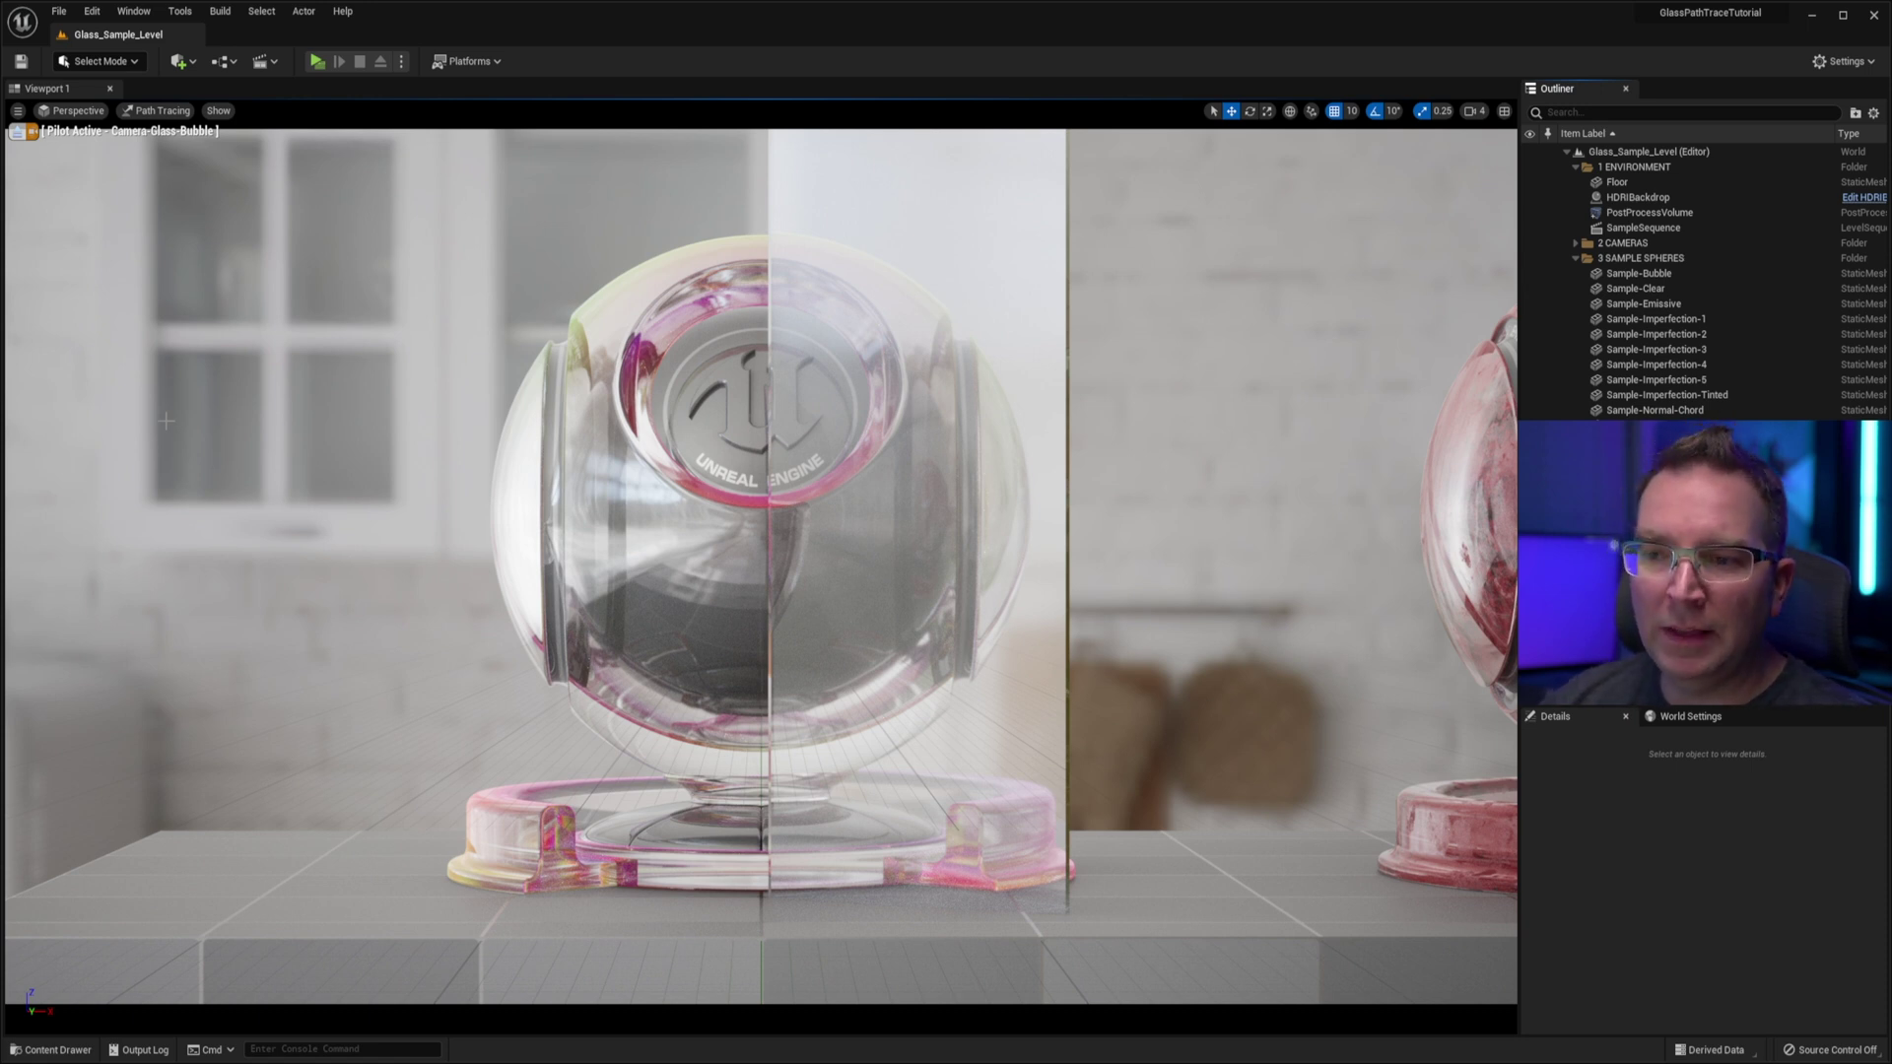
# - Stop piloting the bubble sample camera and orbit to a side view of the glass spheres
pyautogui.click(16, 131)
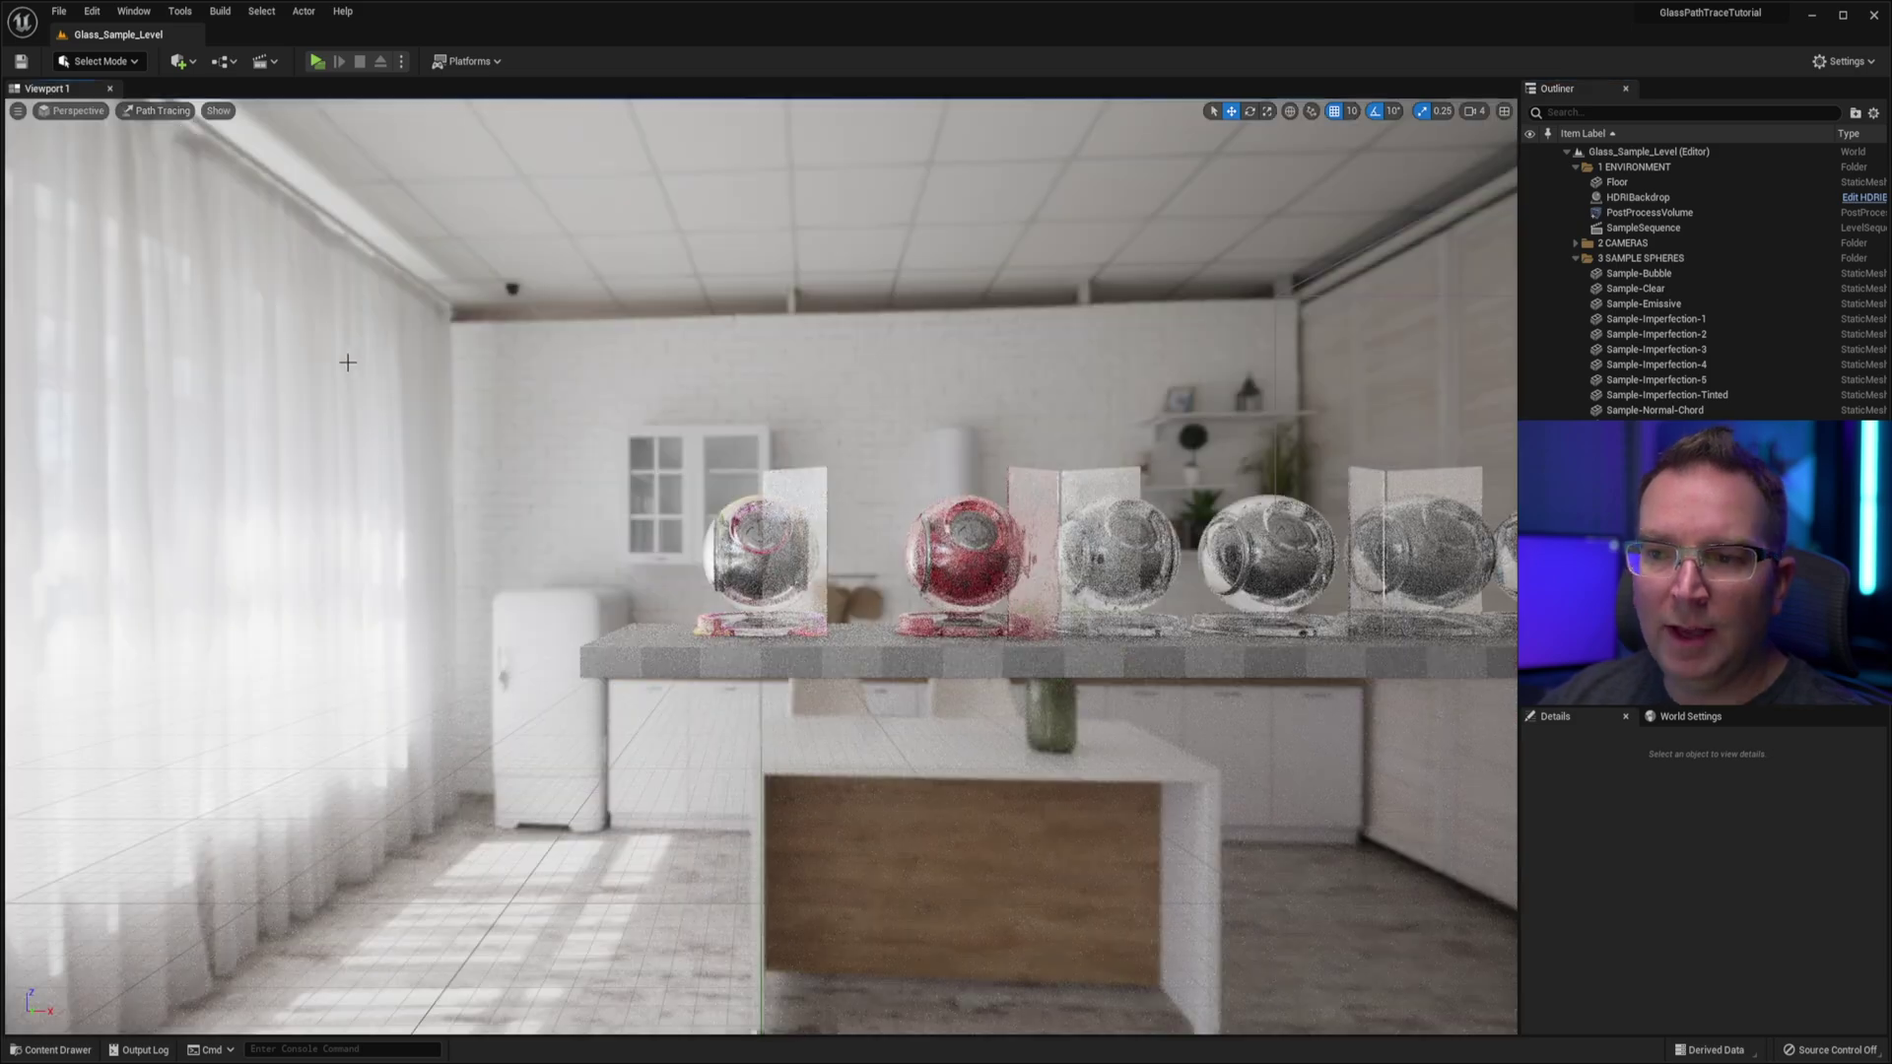
pyautogui.scroll(10, 849, 529)
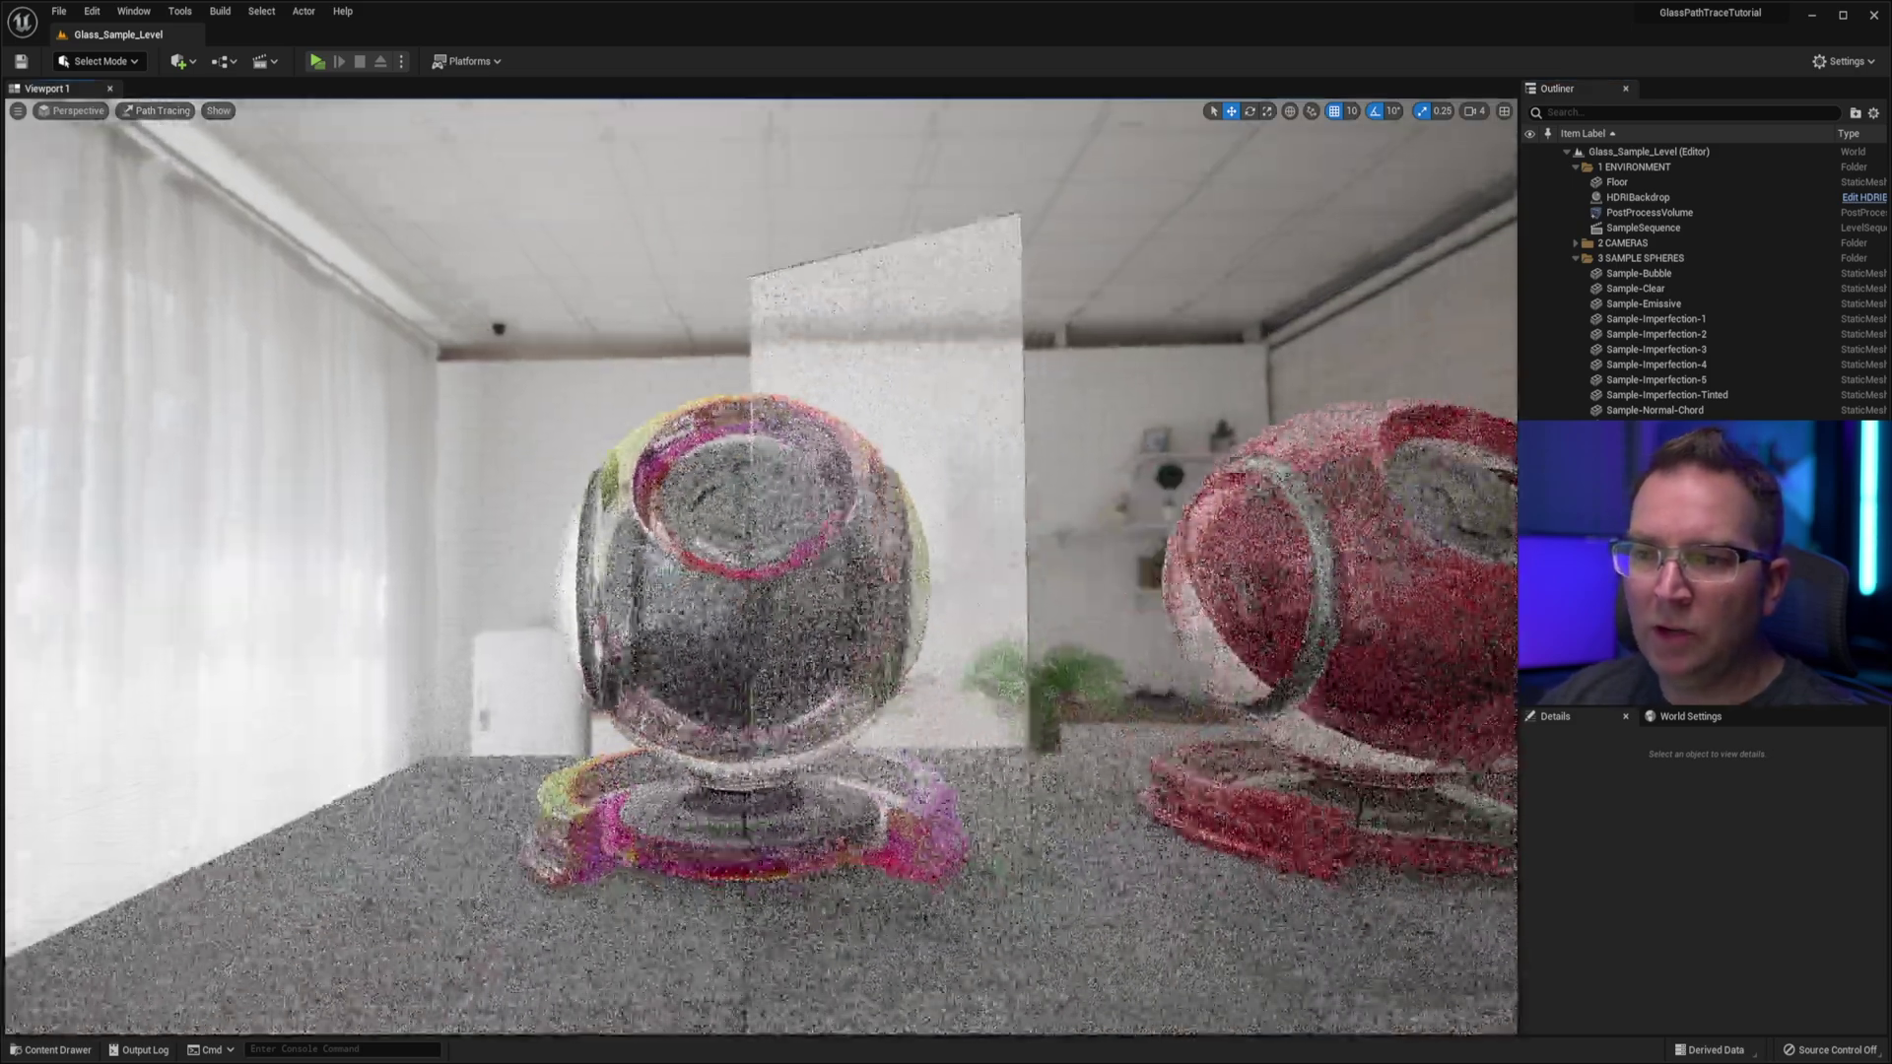
pyautogui.scroll(-5, 849, 529)
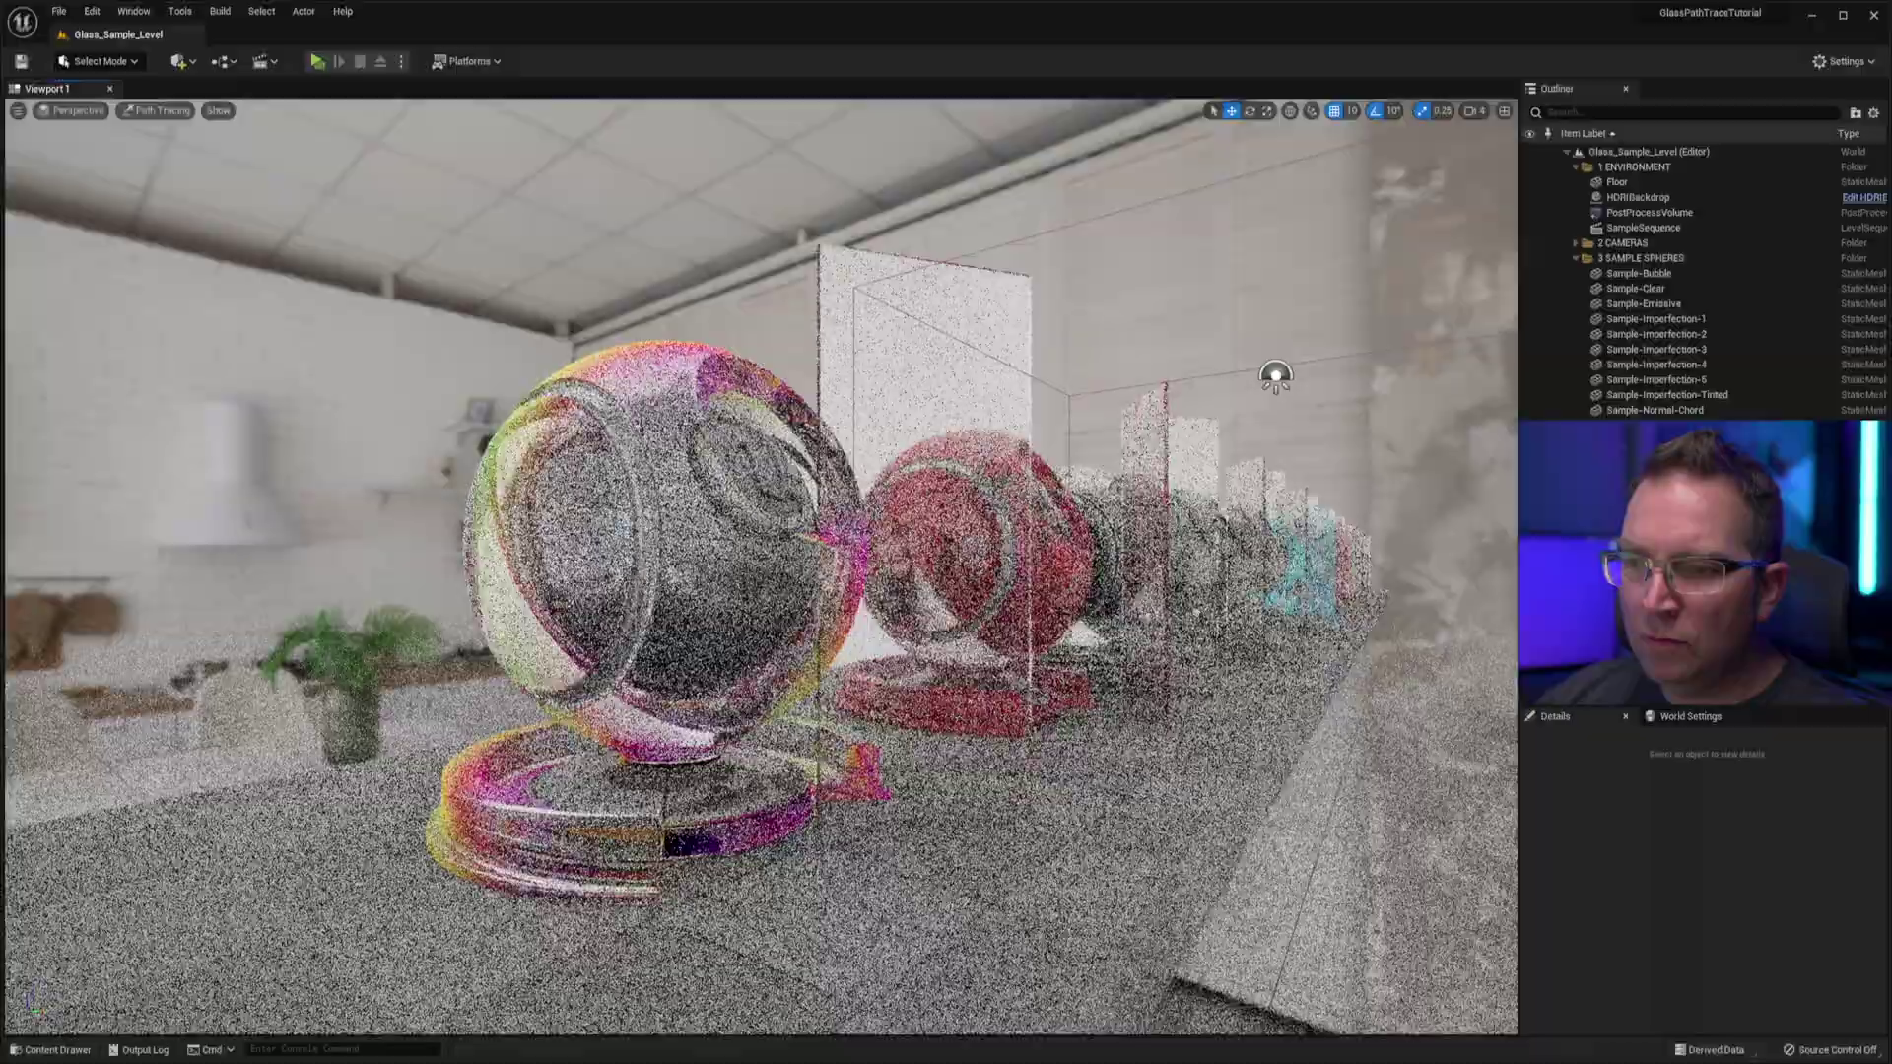
pyautogui.moveTo(1274, 371)
pyautogui.keyDown('alt'); pyautogui.mouseDown()
pyautogui.moveTo(777, 403)
pyautogui.moveTo(17, 253)
pyautogui.moveTo(249, 295)
pyautogui.moveTo(631, 295)
pyautogui.mouseUp(); pyautogui.keyUp('alt')
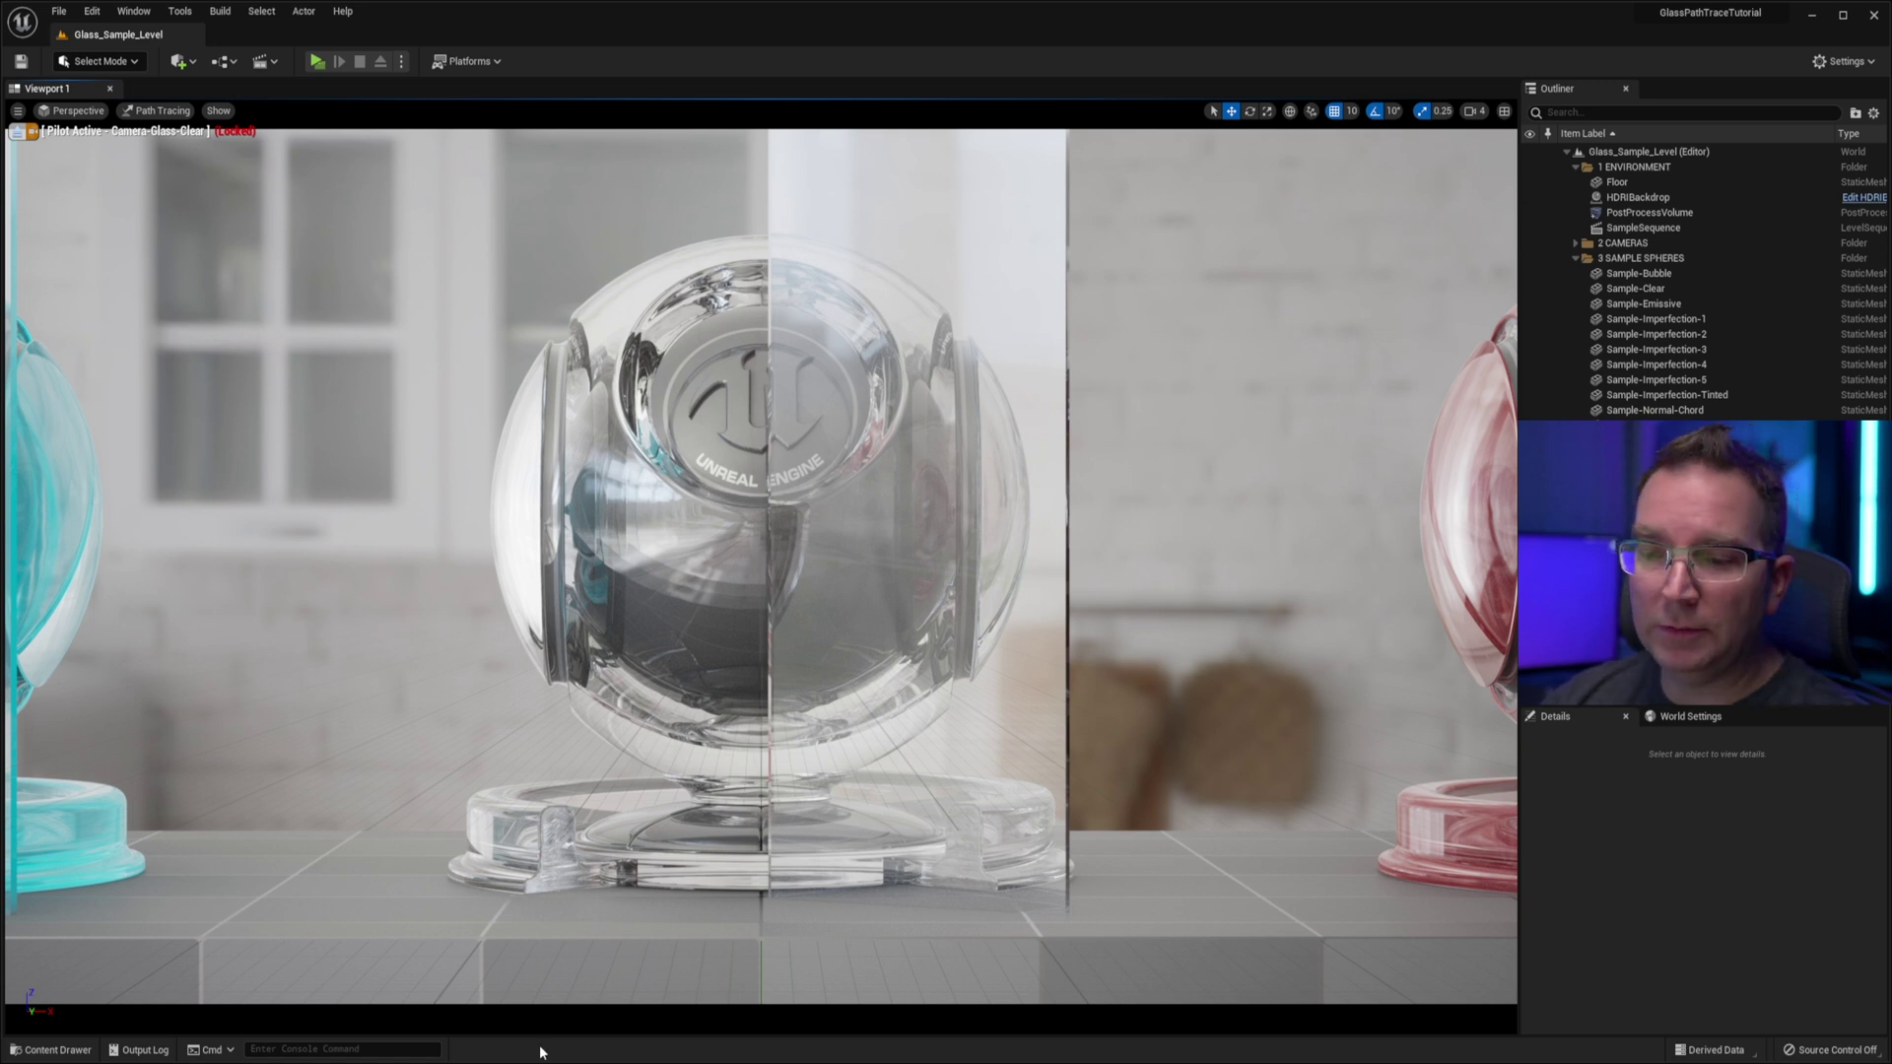
# - Open the Content Drawer and navigate Environment, Meshes, then Glass_Material to reveal its five subfolders
pyautogui.hotkey('ctrl', 'space')
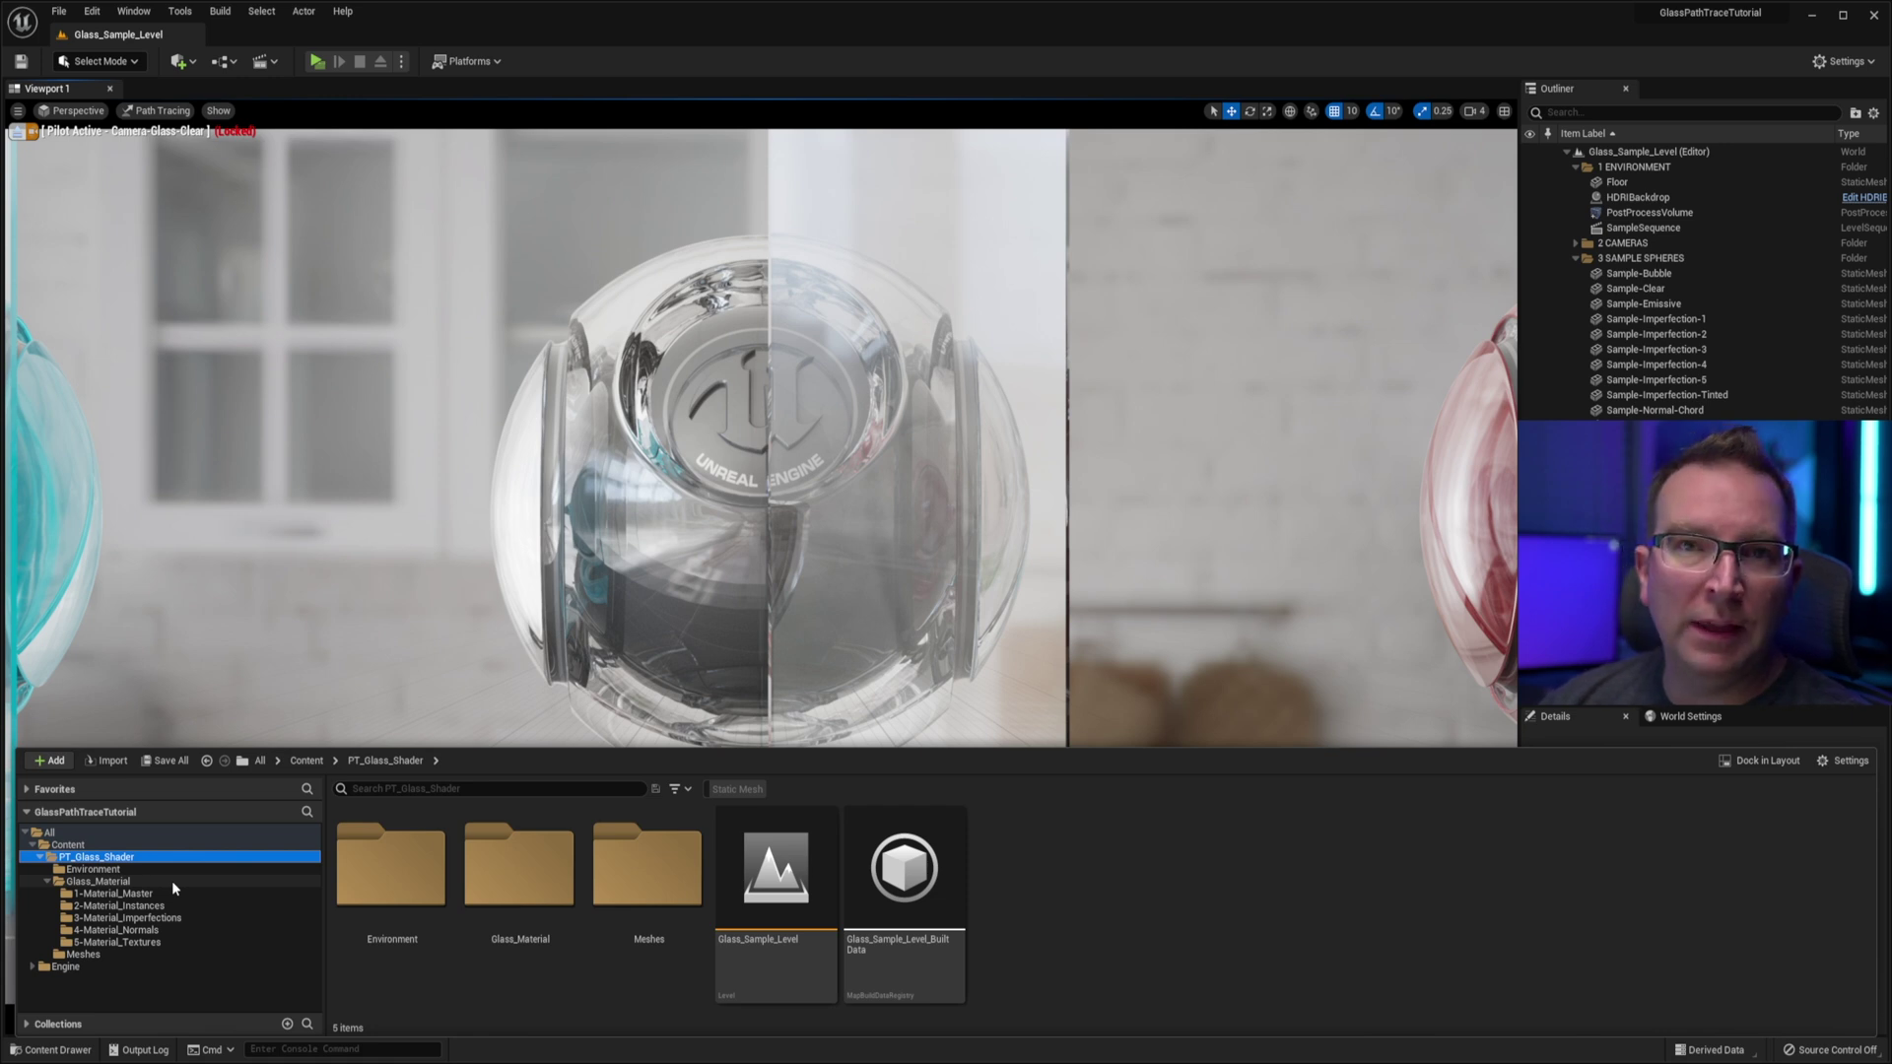
pyautogui.doubleClick(391, 865)
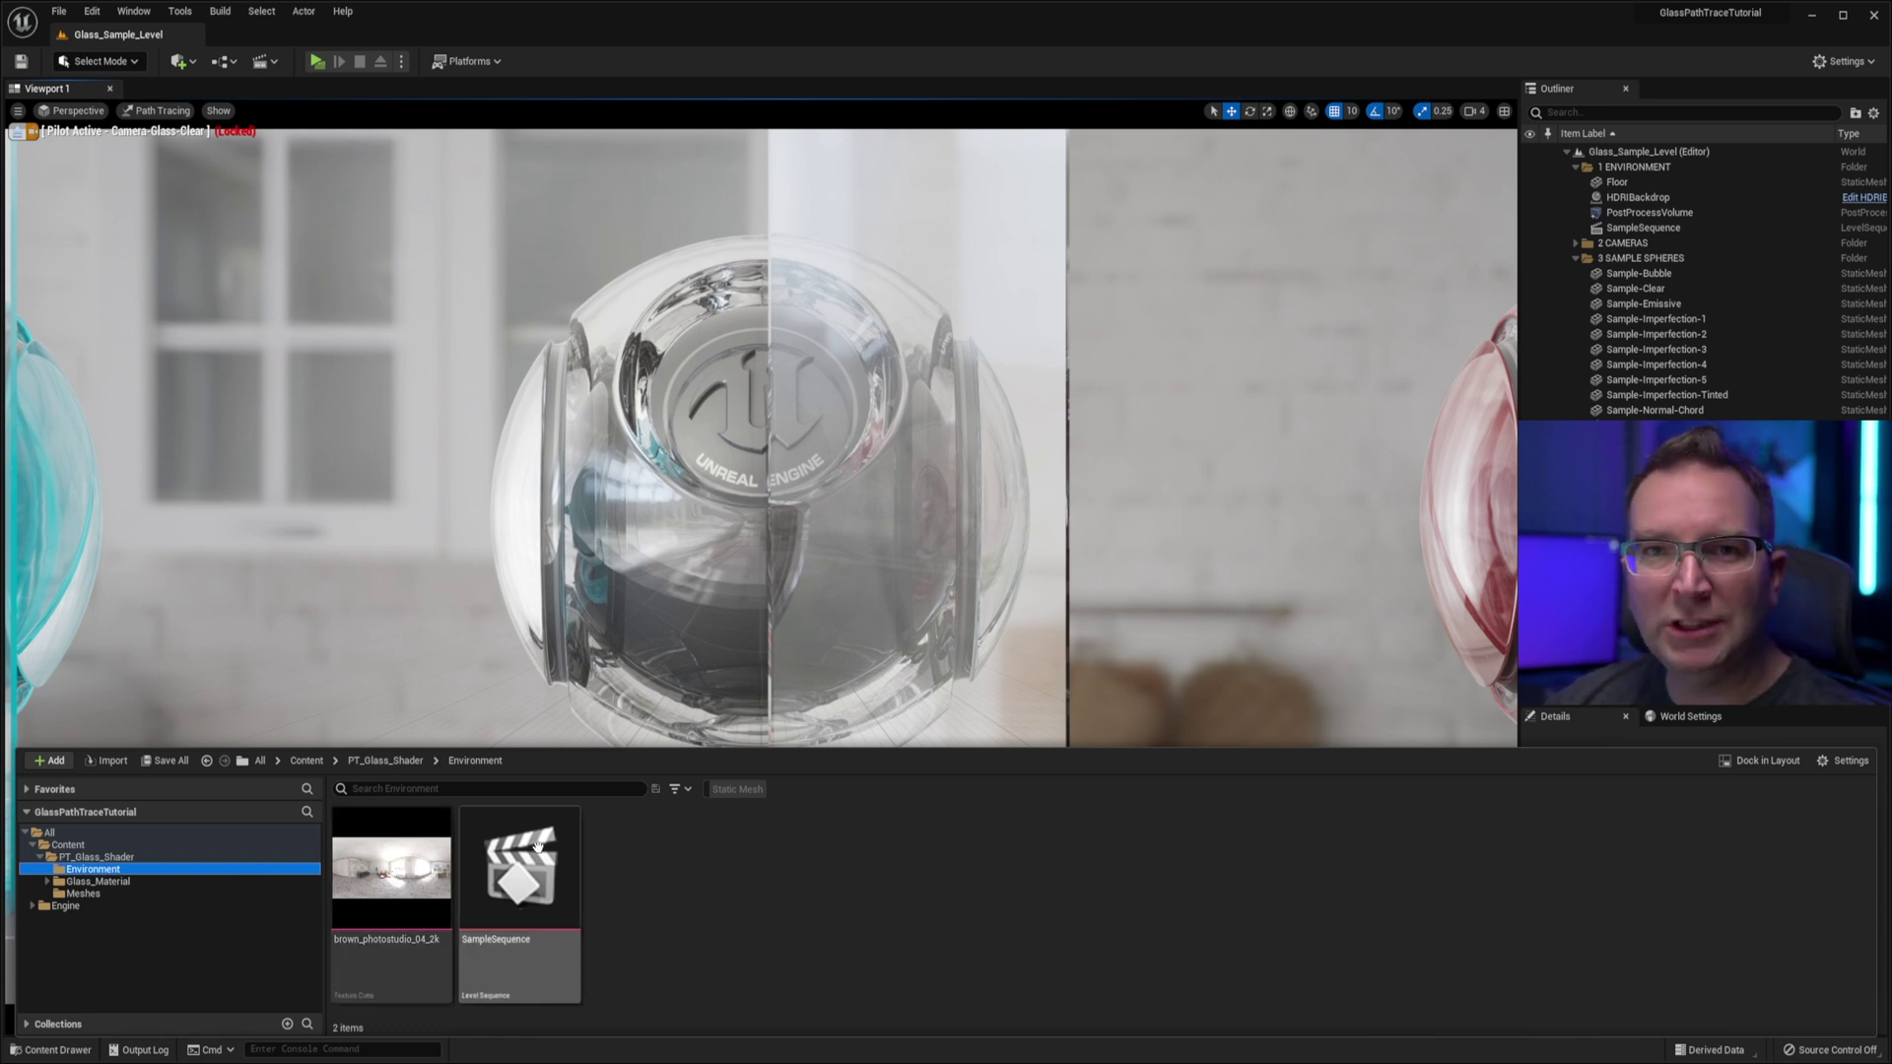
pyautogui.click(115, 894)
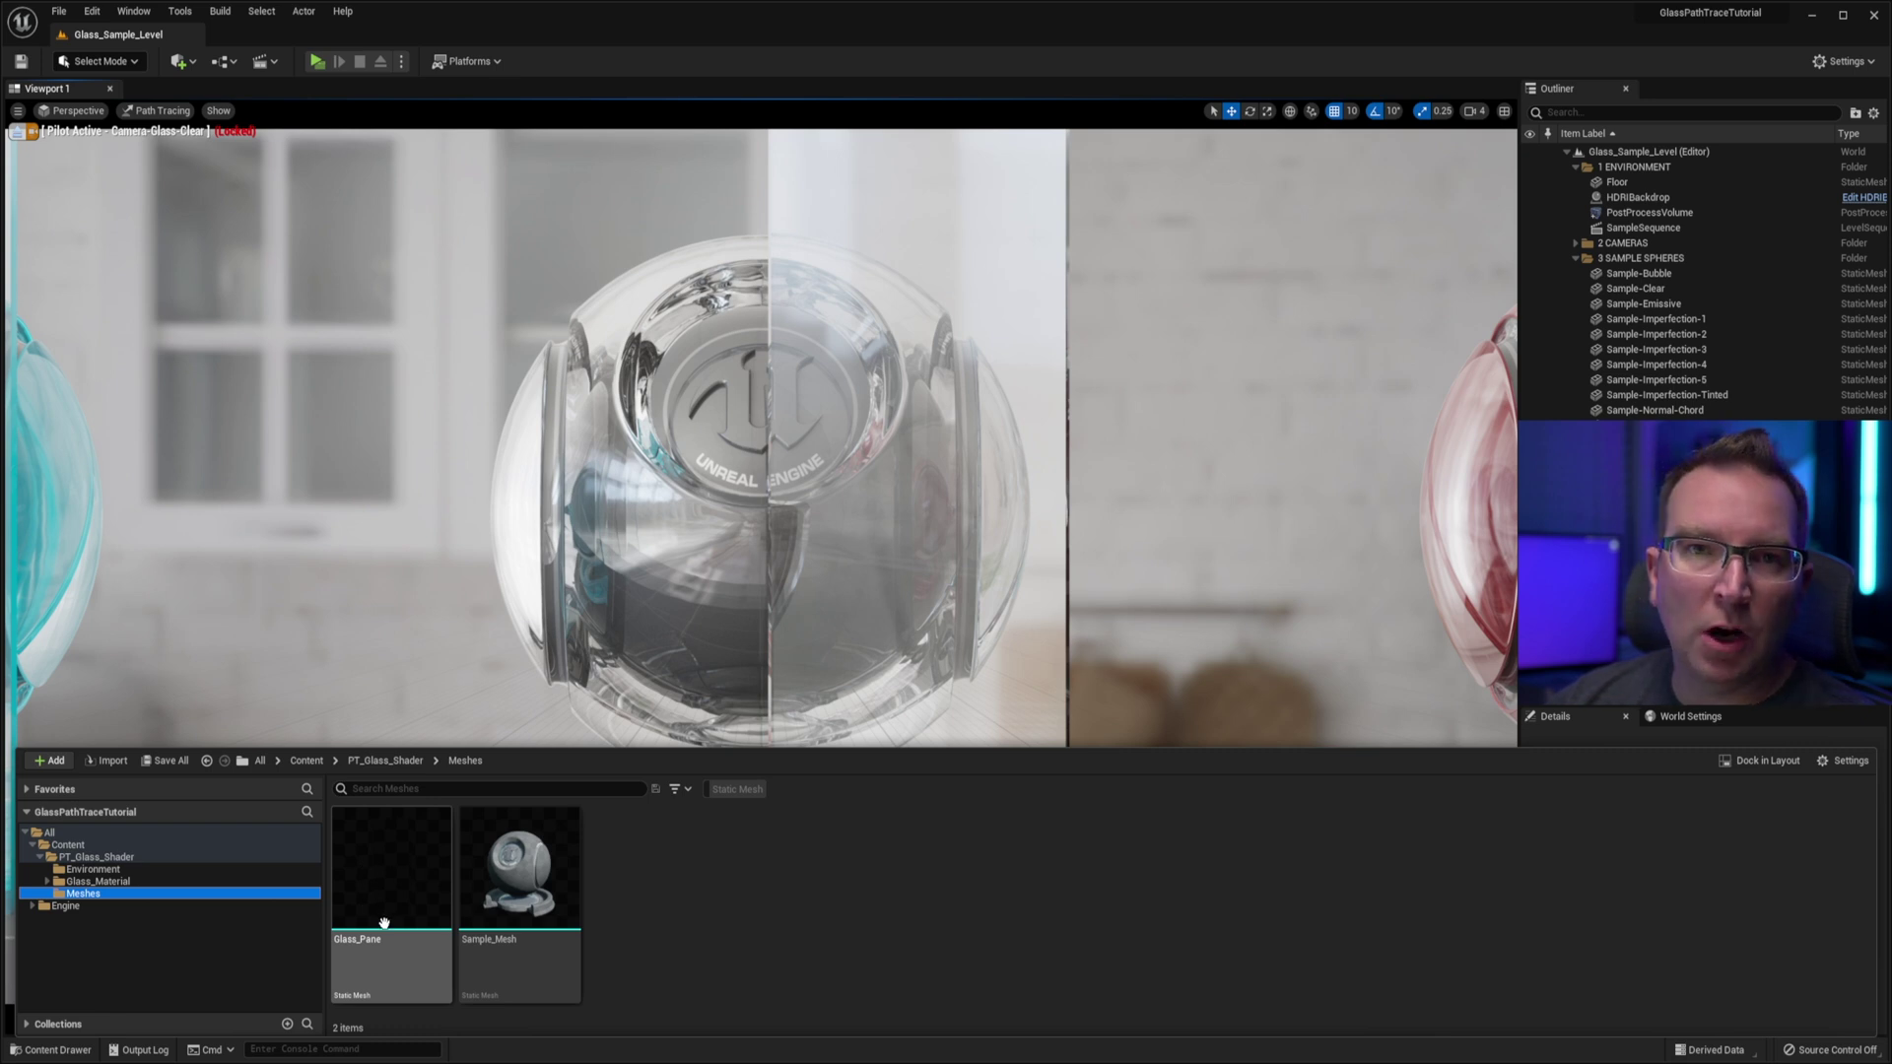
pyautogui.click(110, 883)
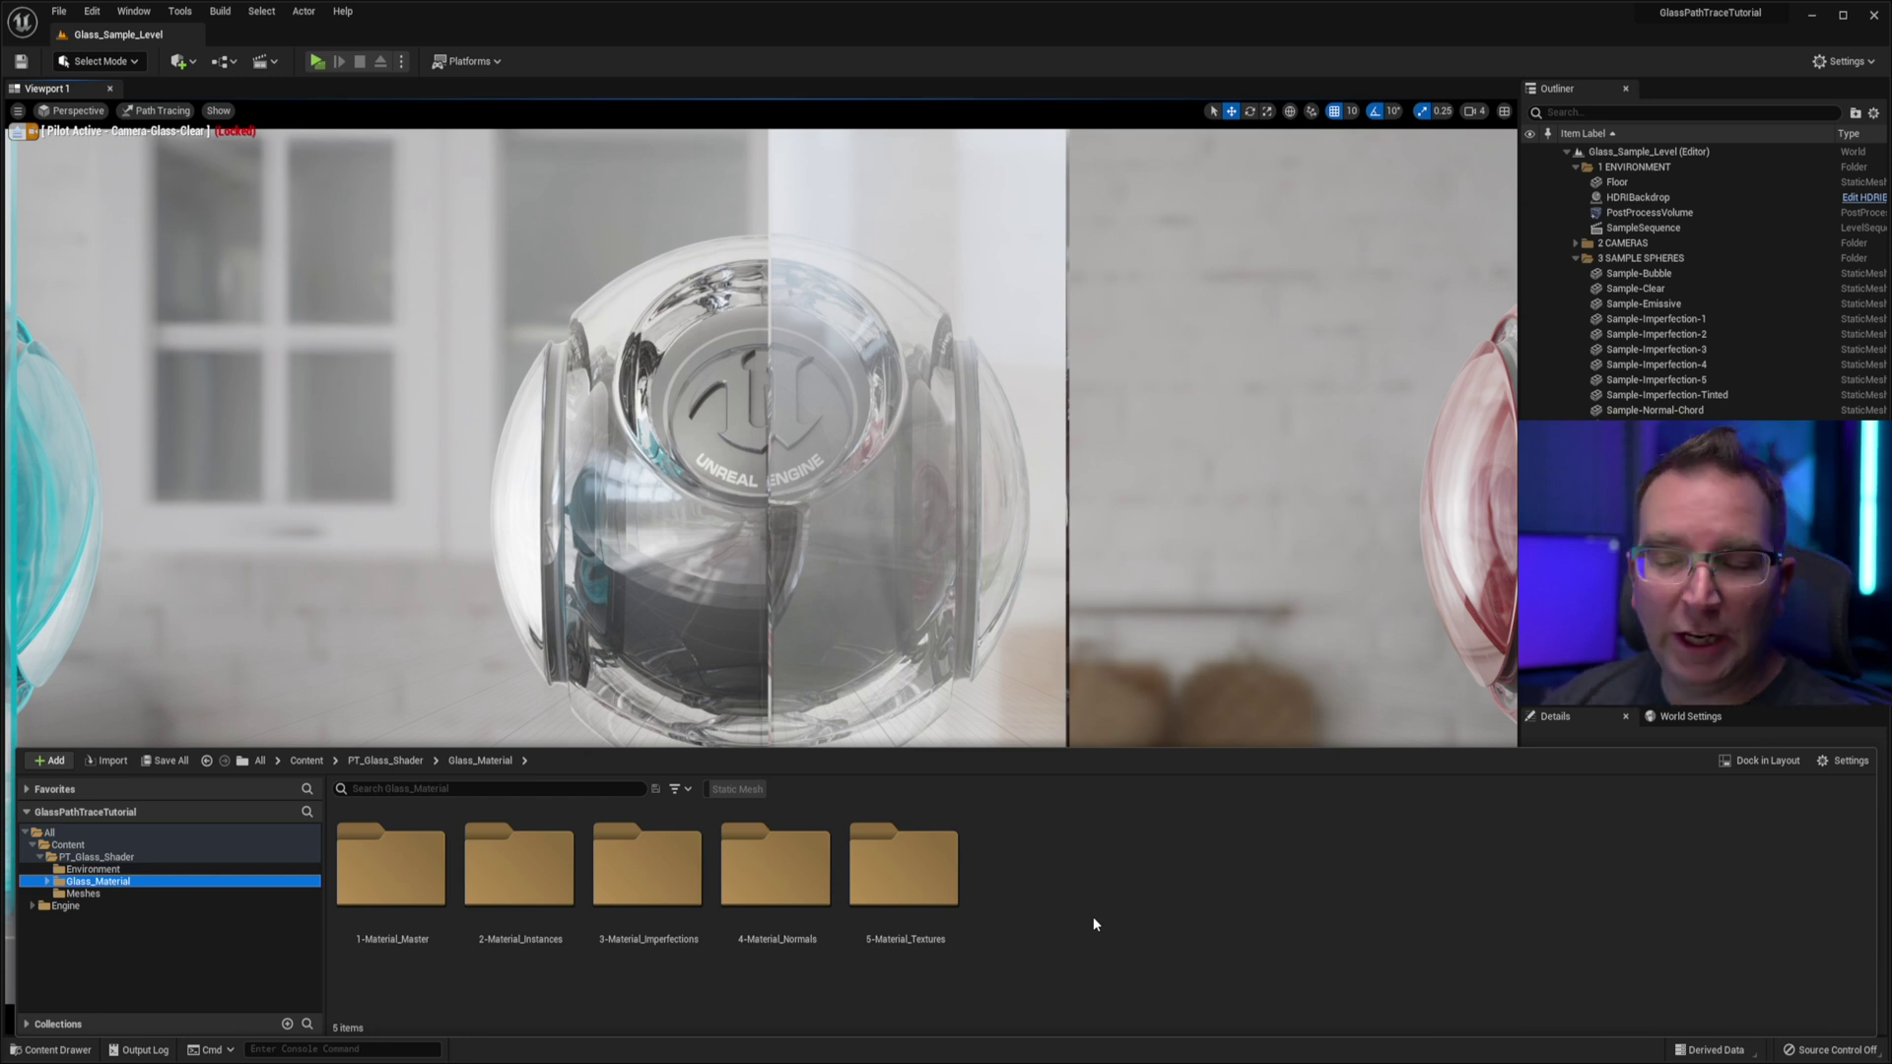
# - Look inside 1-Material_Master, 2-Material_Instances and 3-Material_Imperfections, returning to Glass_Material after each
pyautogui.doubleClick(394, 865)
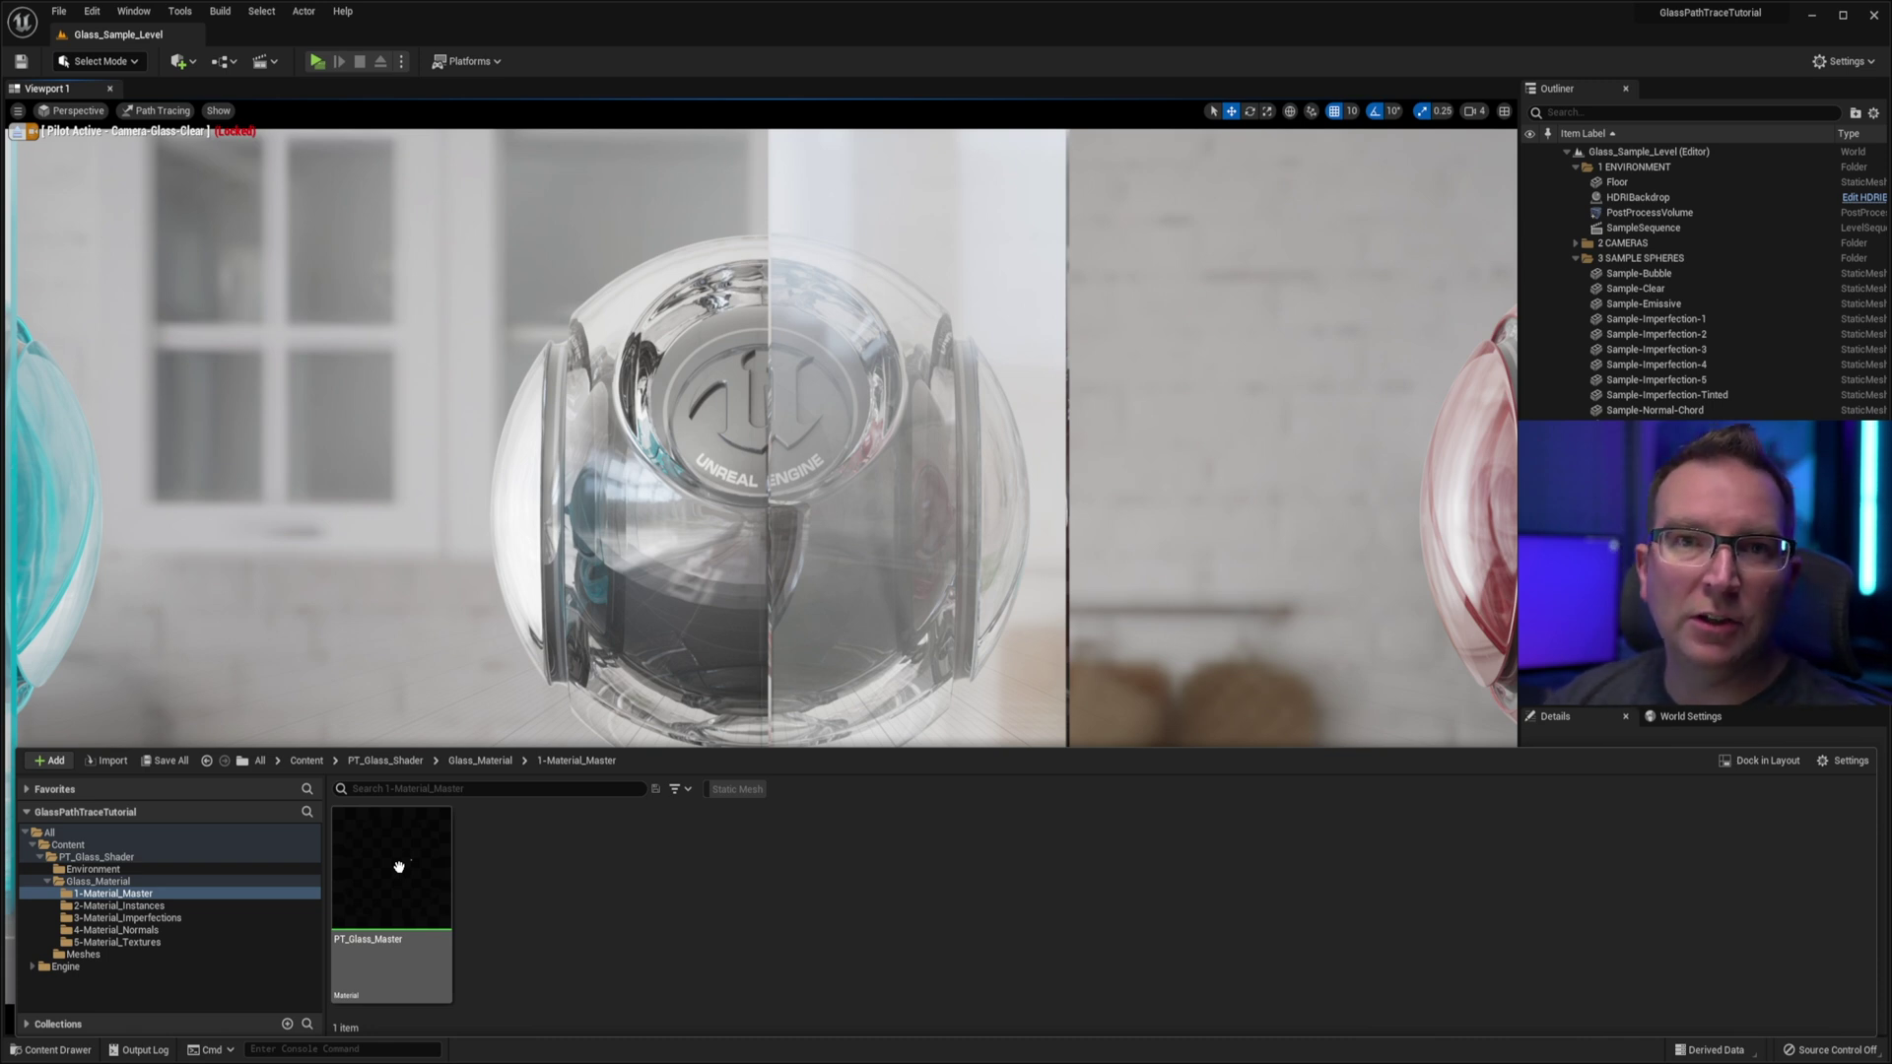
pyautogui.hotkey('alt', 'Left')
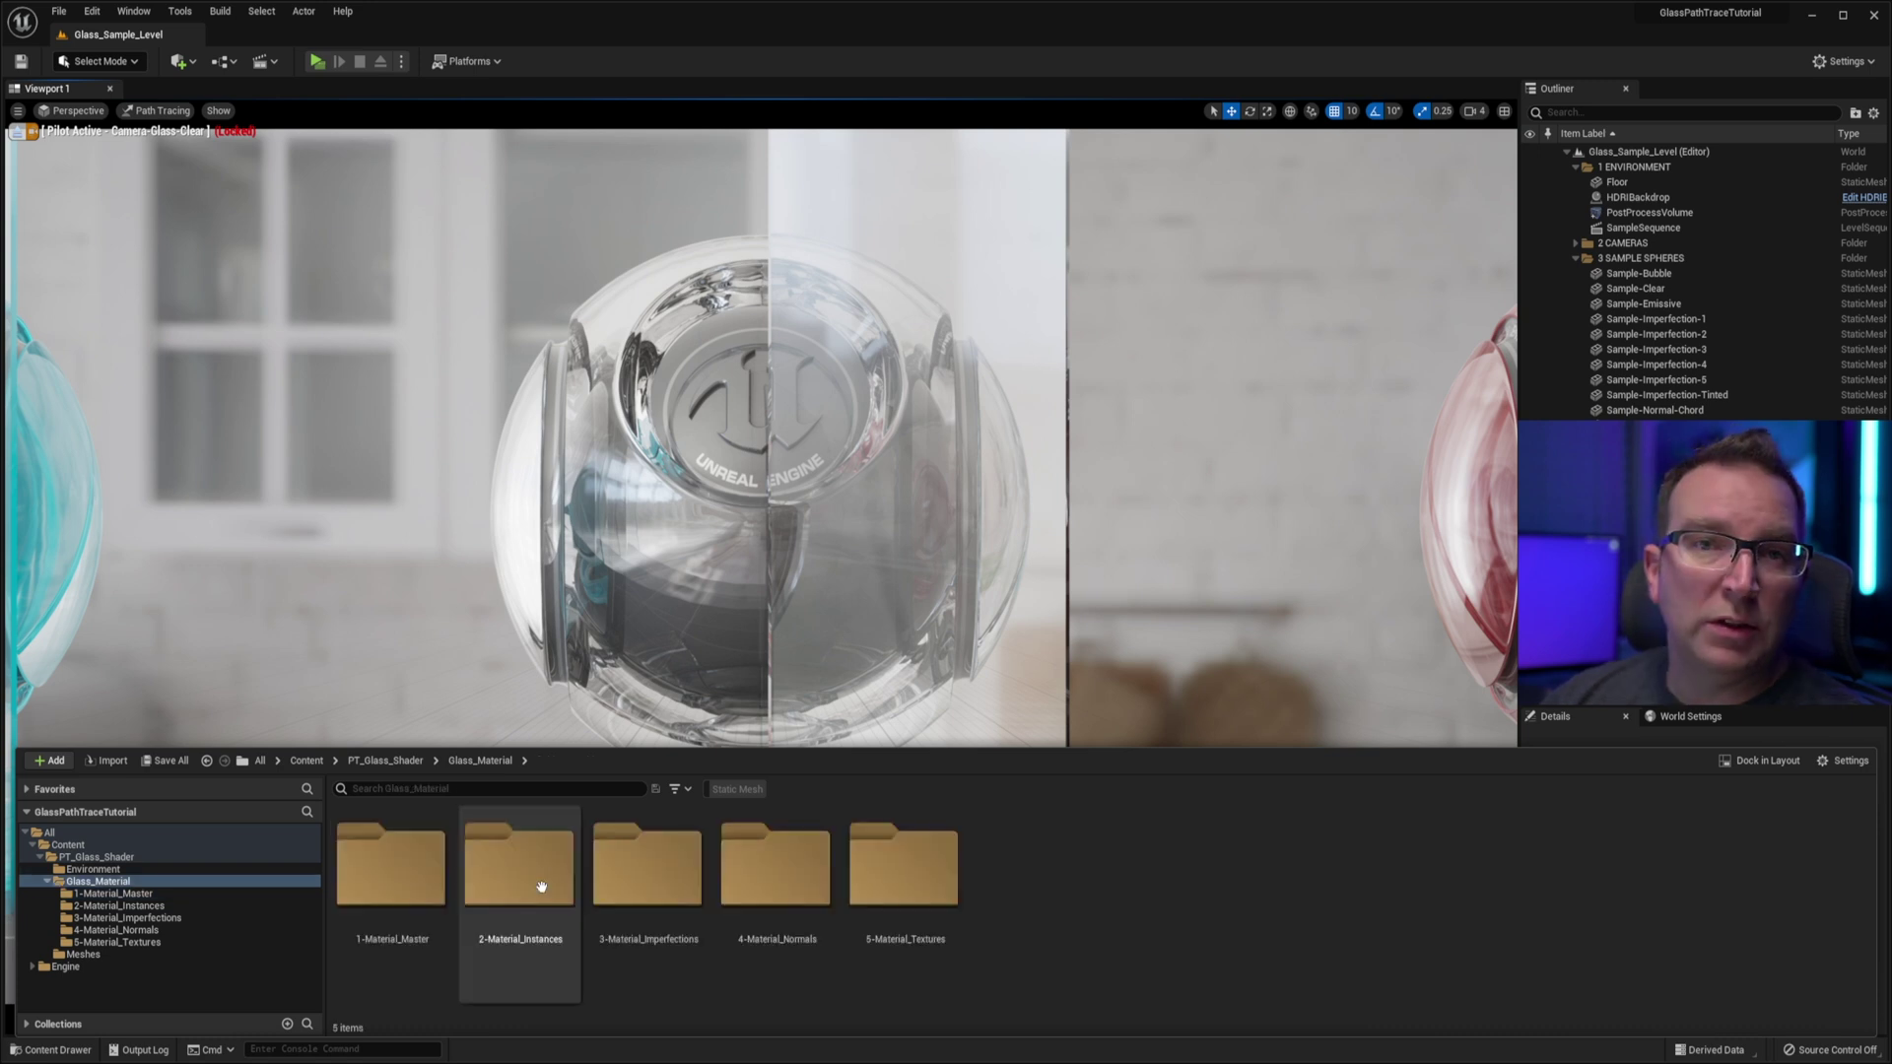
pyautogui.doubleClick(536, 884)
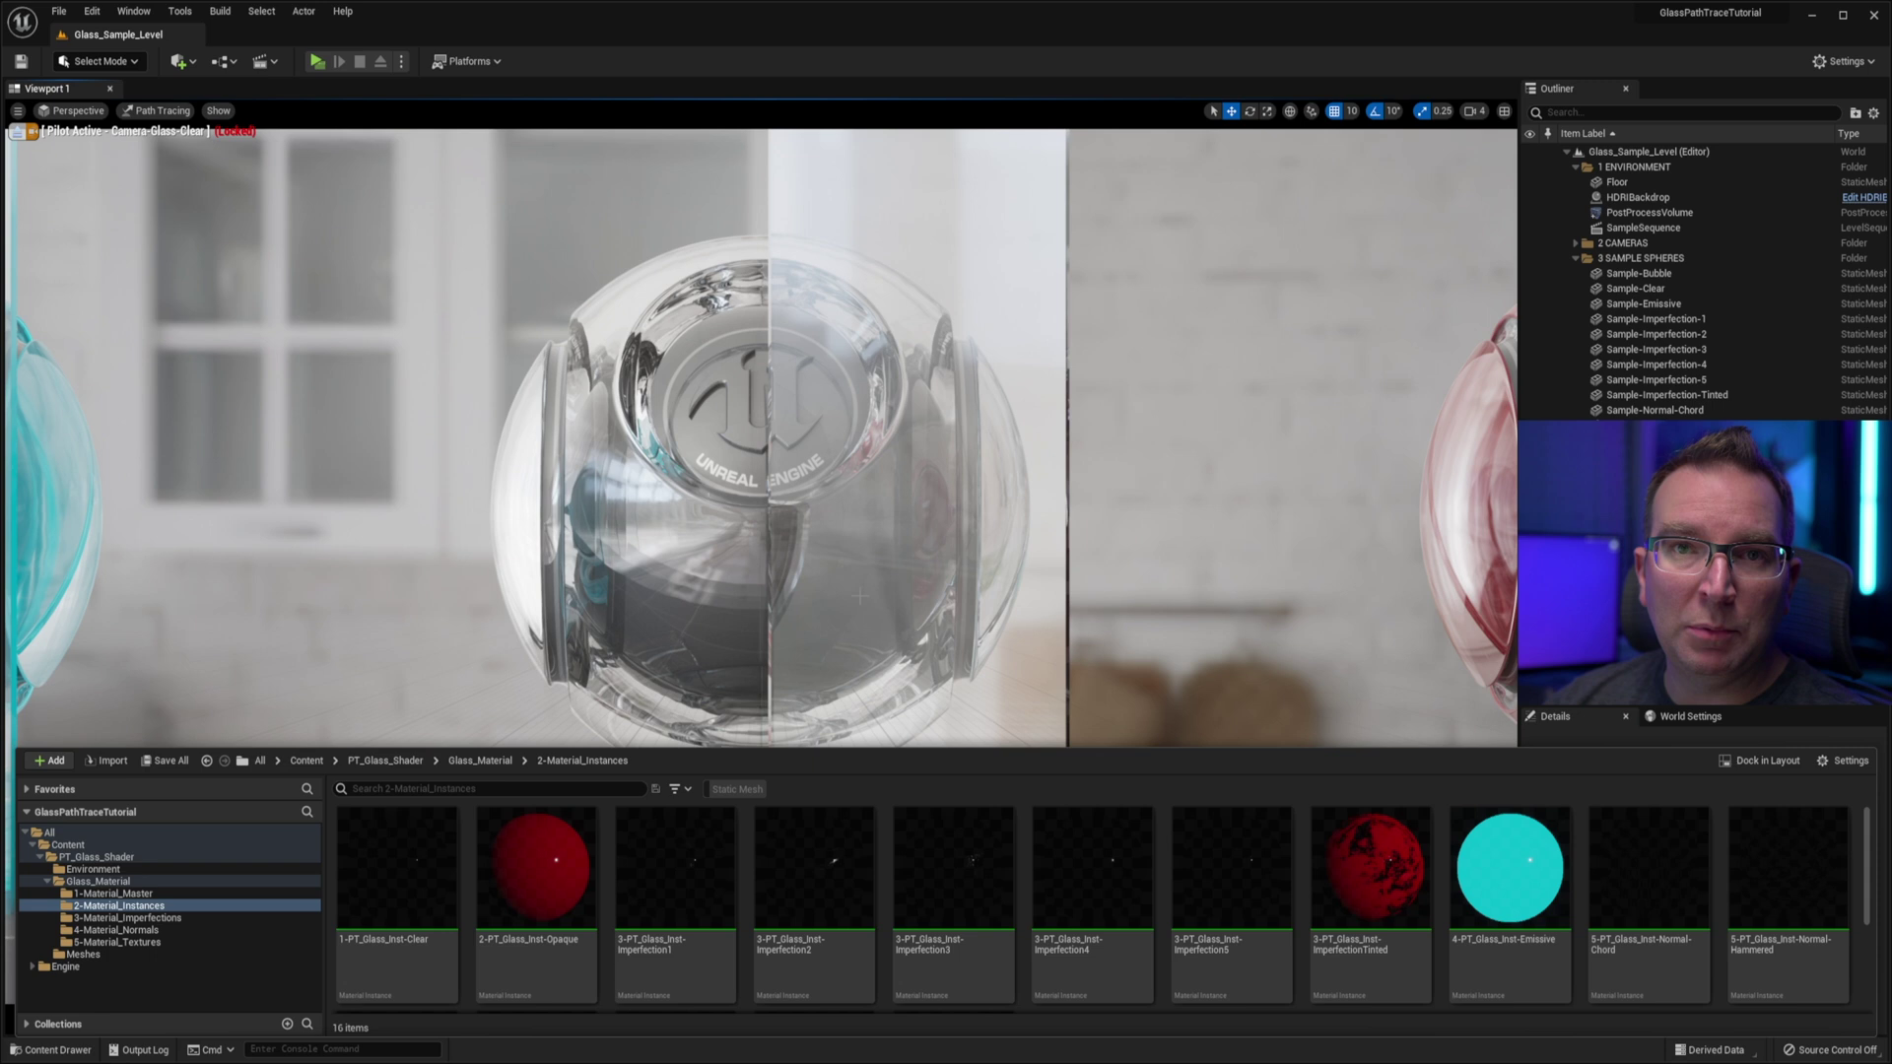
pyautogui.hotkey('alt', 'Left')
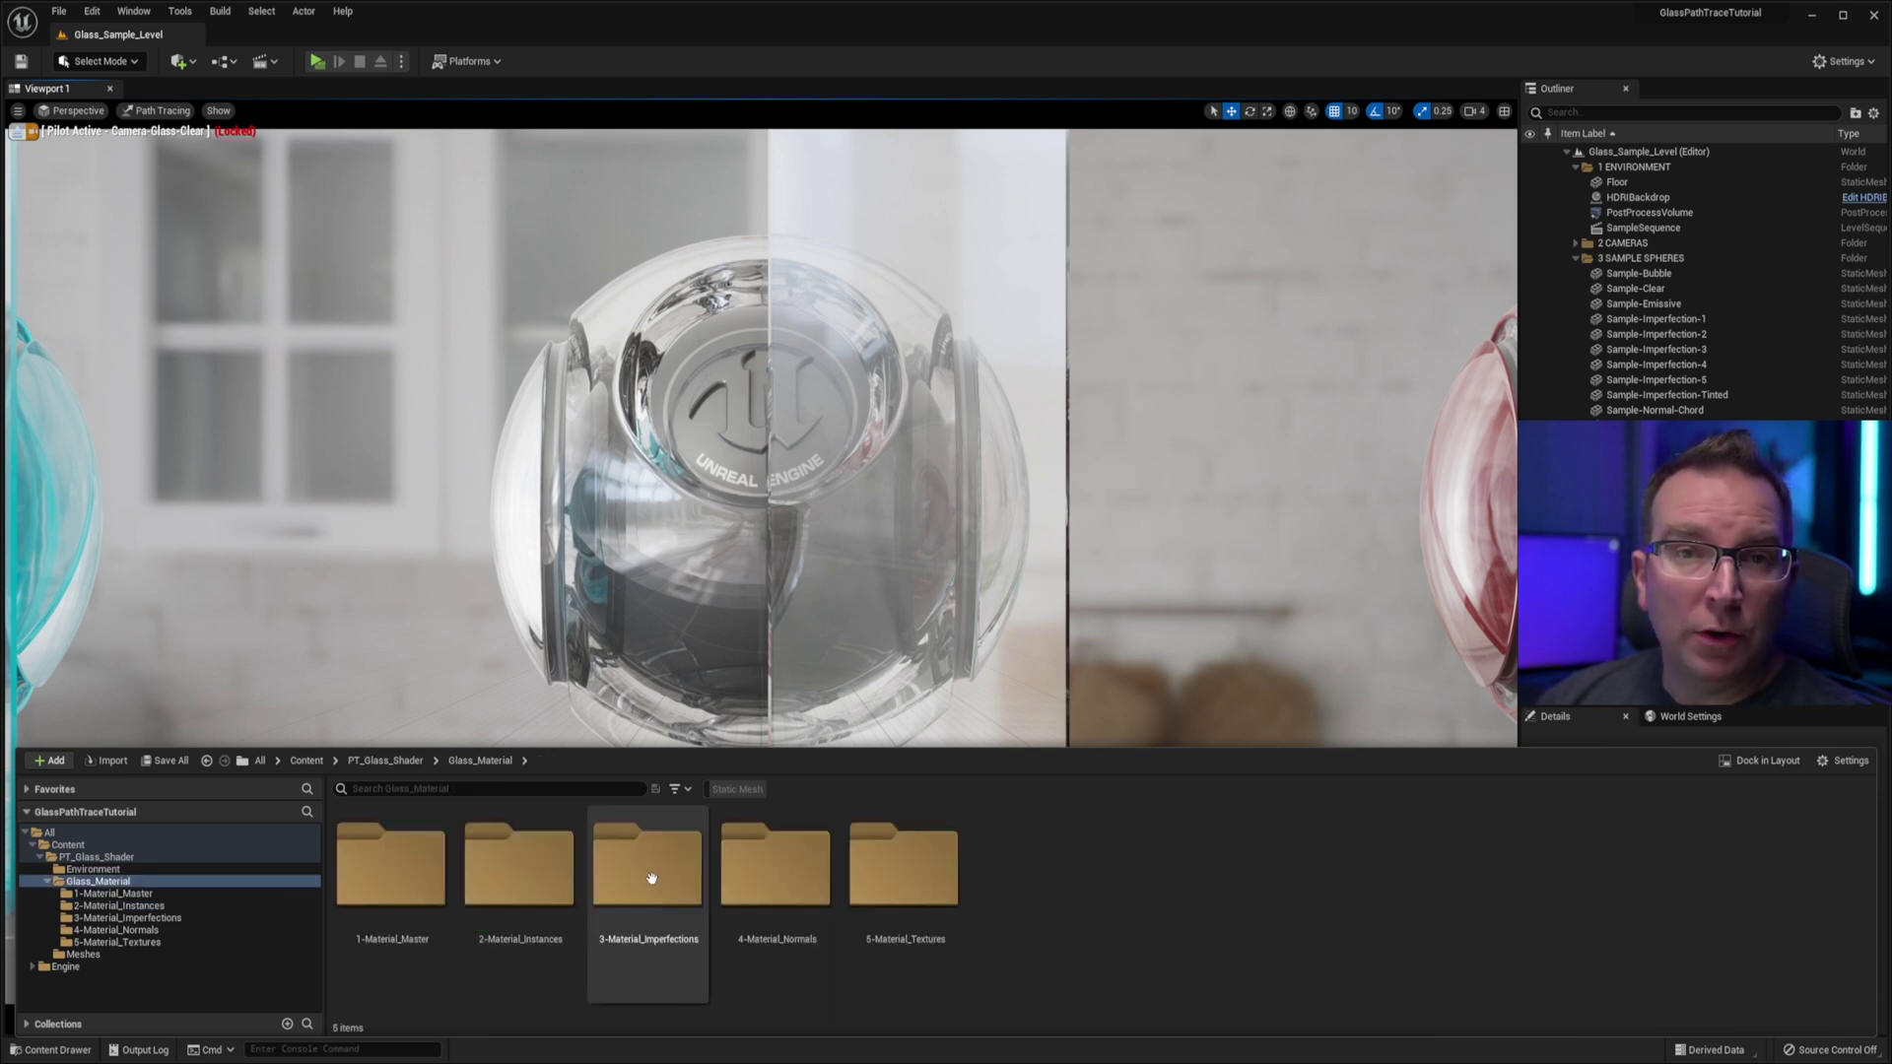
pyautogui.doubleClick(650, 878)
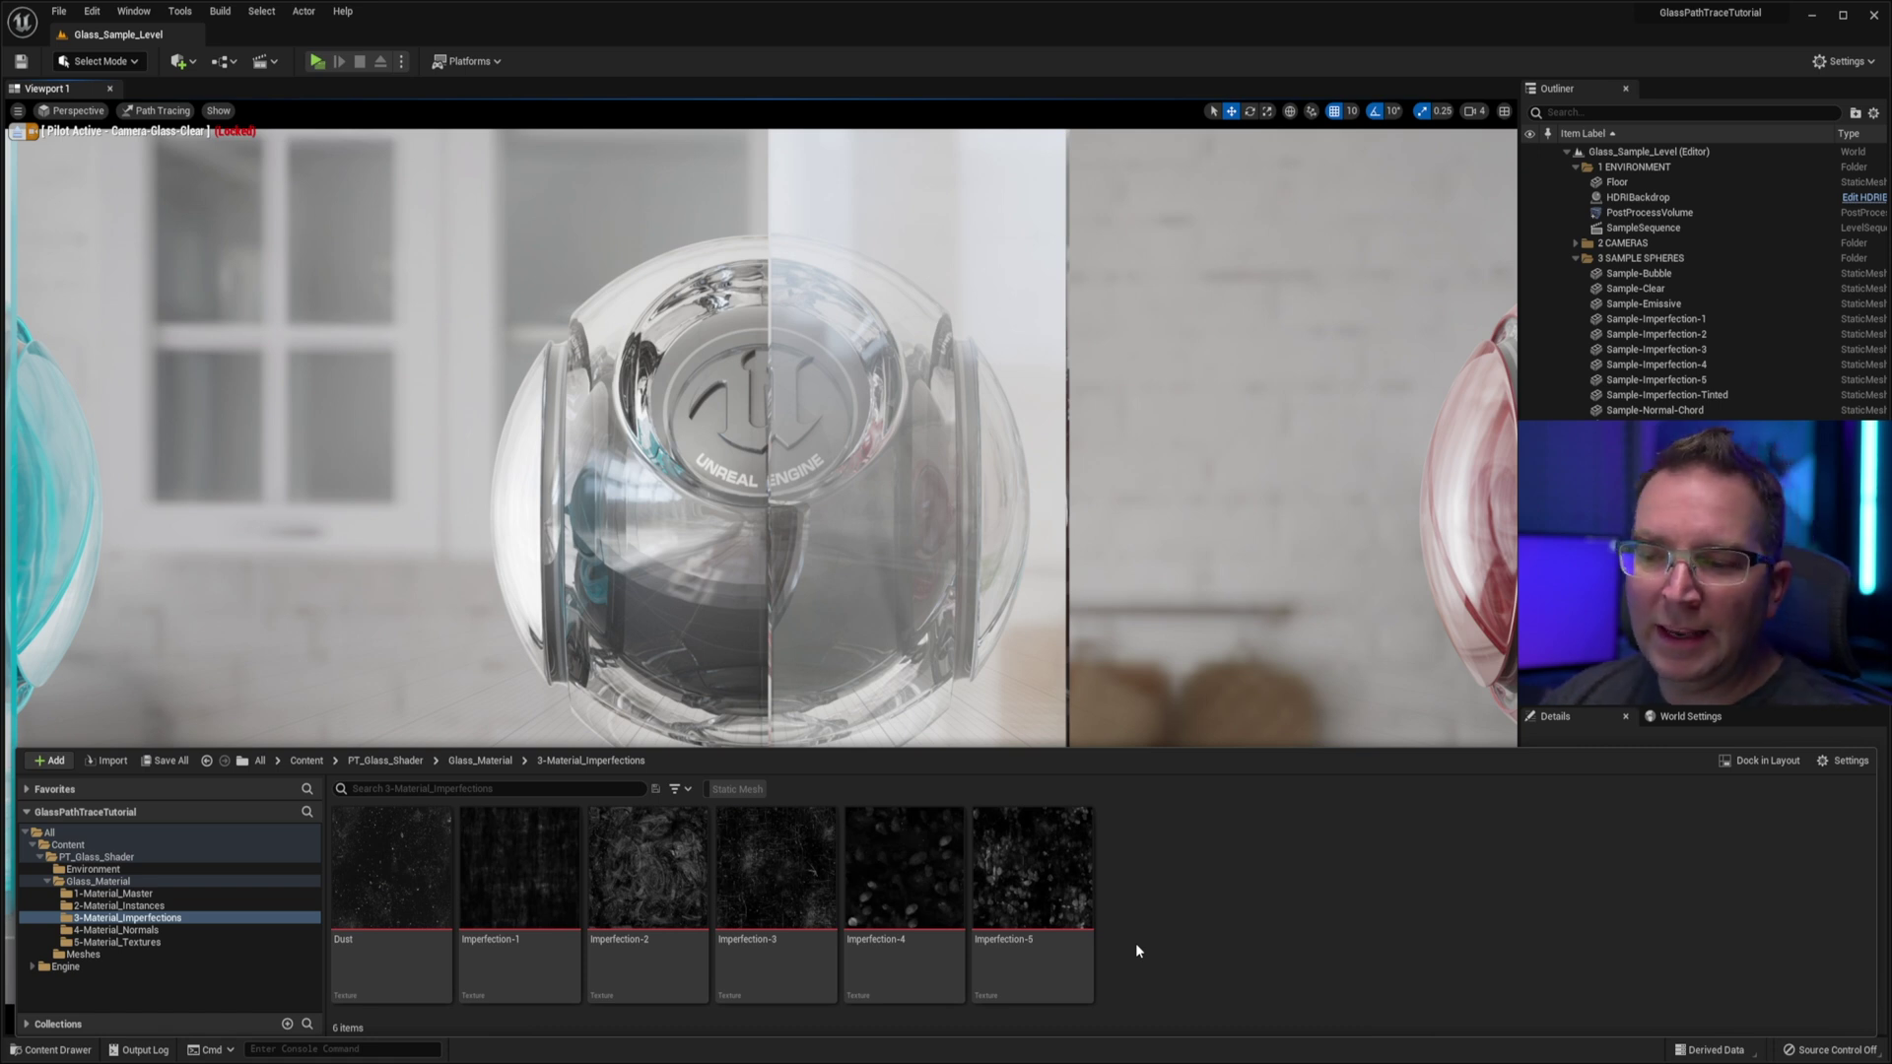
pyautogui.hotkey('alt', 'Left')
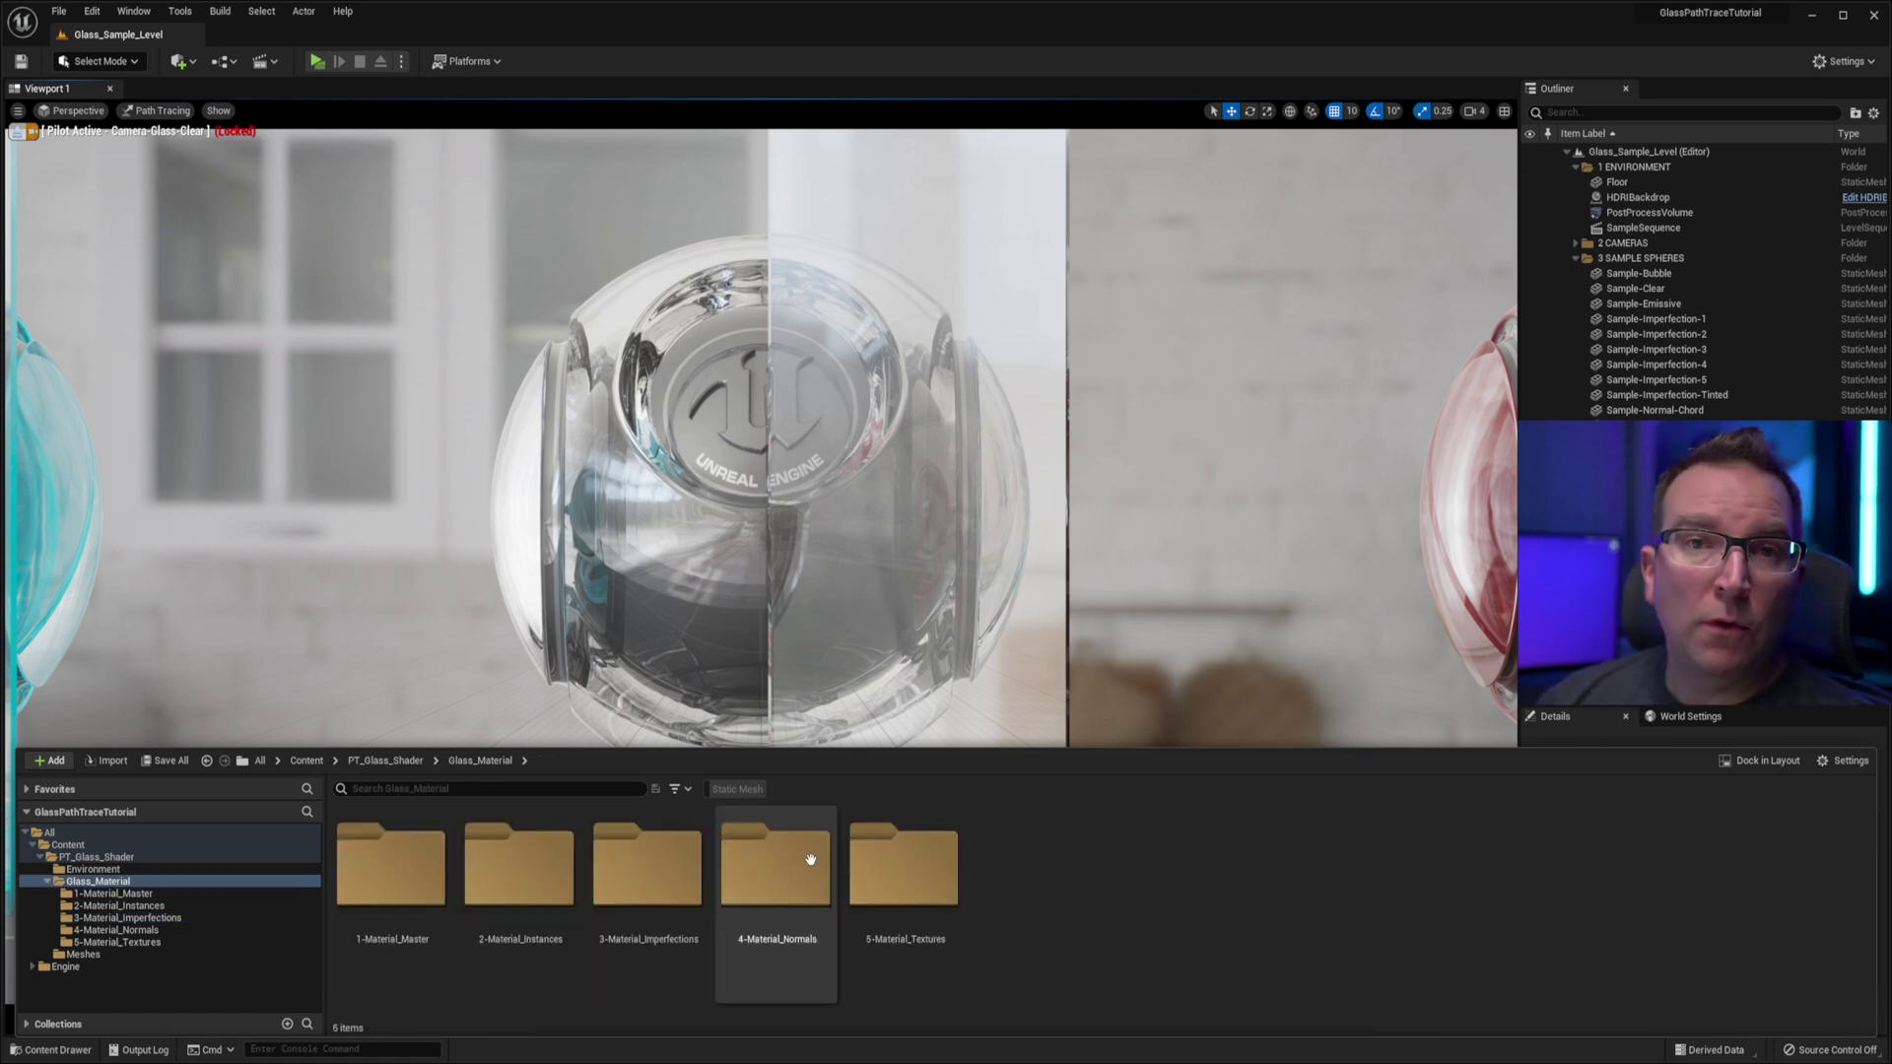
# - Look inside 4-Material_Normals and 5-Material_Textures, then return to the Glass_Material folder
pyautogui.doubleClick(809, 859)
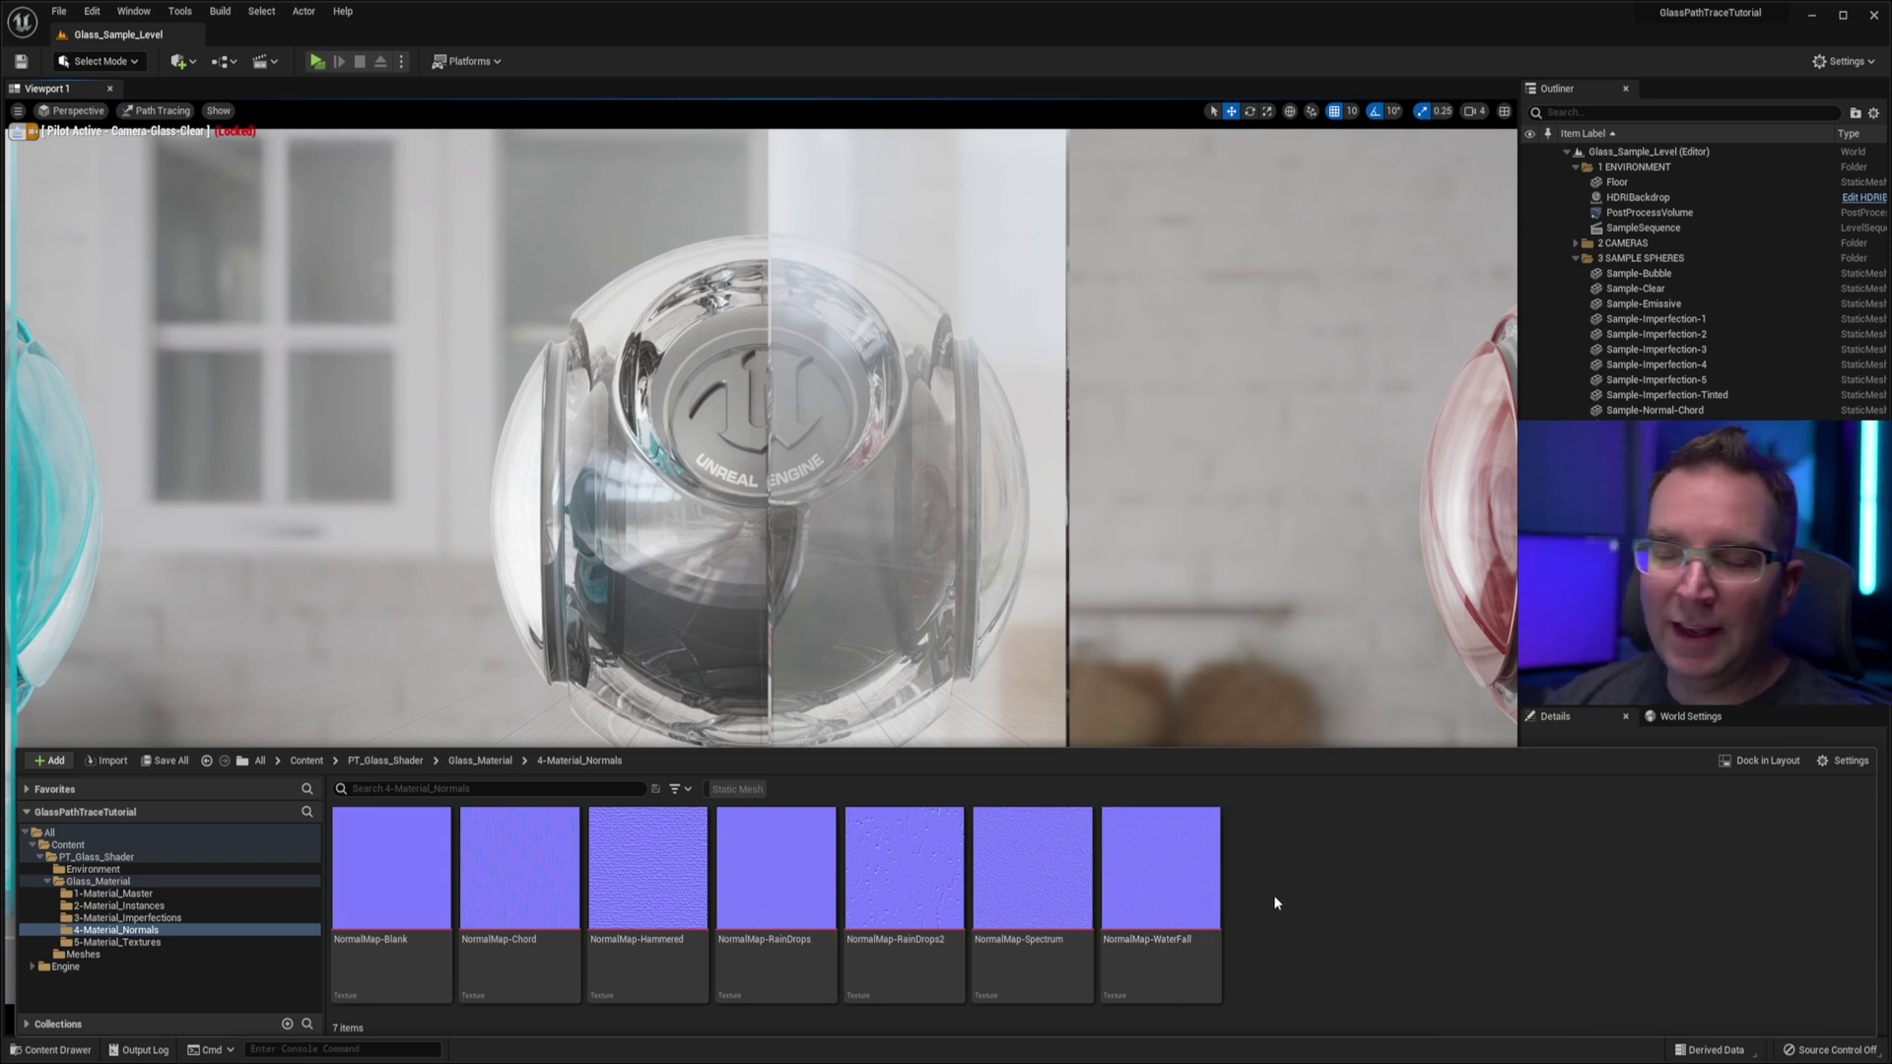
pyautogui.hotkey('alt', 'Left')
pyautogui.click(936, 873)
pyautogui.doubleClick(936, 873)
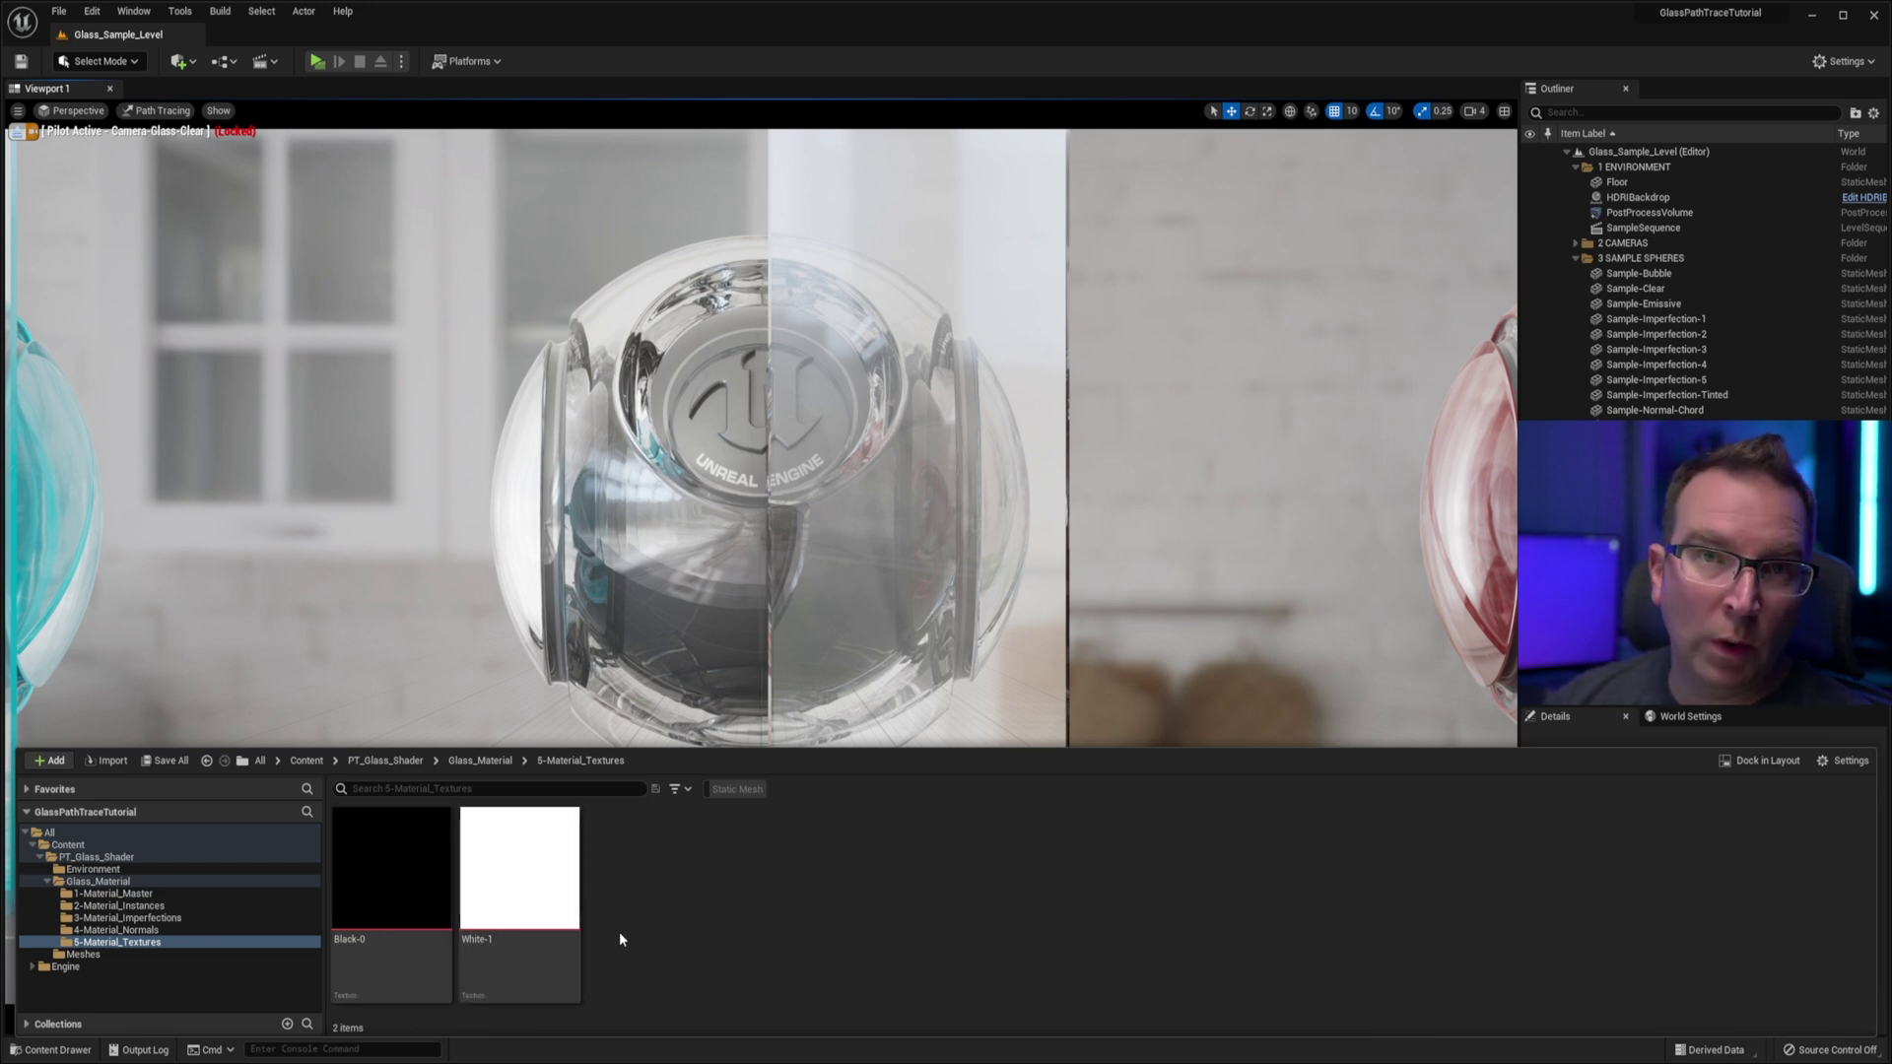
pyautogui.hotkey('alt', 'Left')
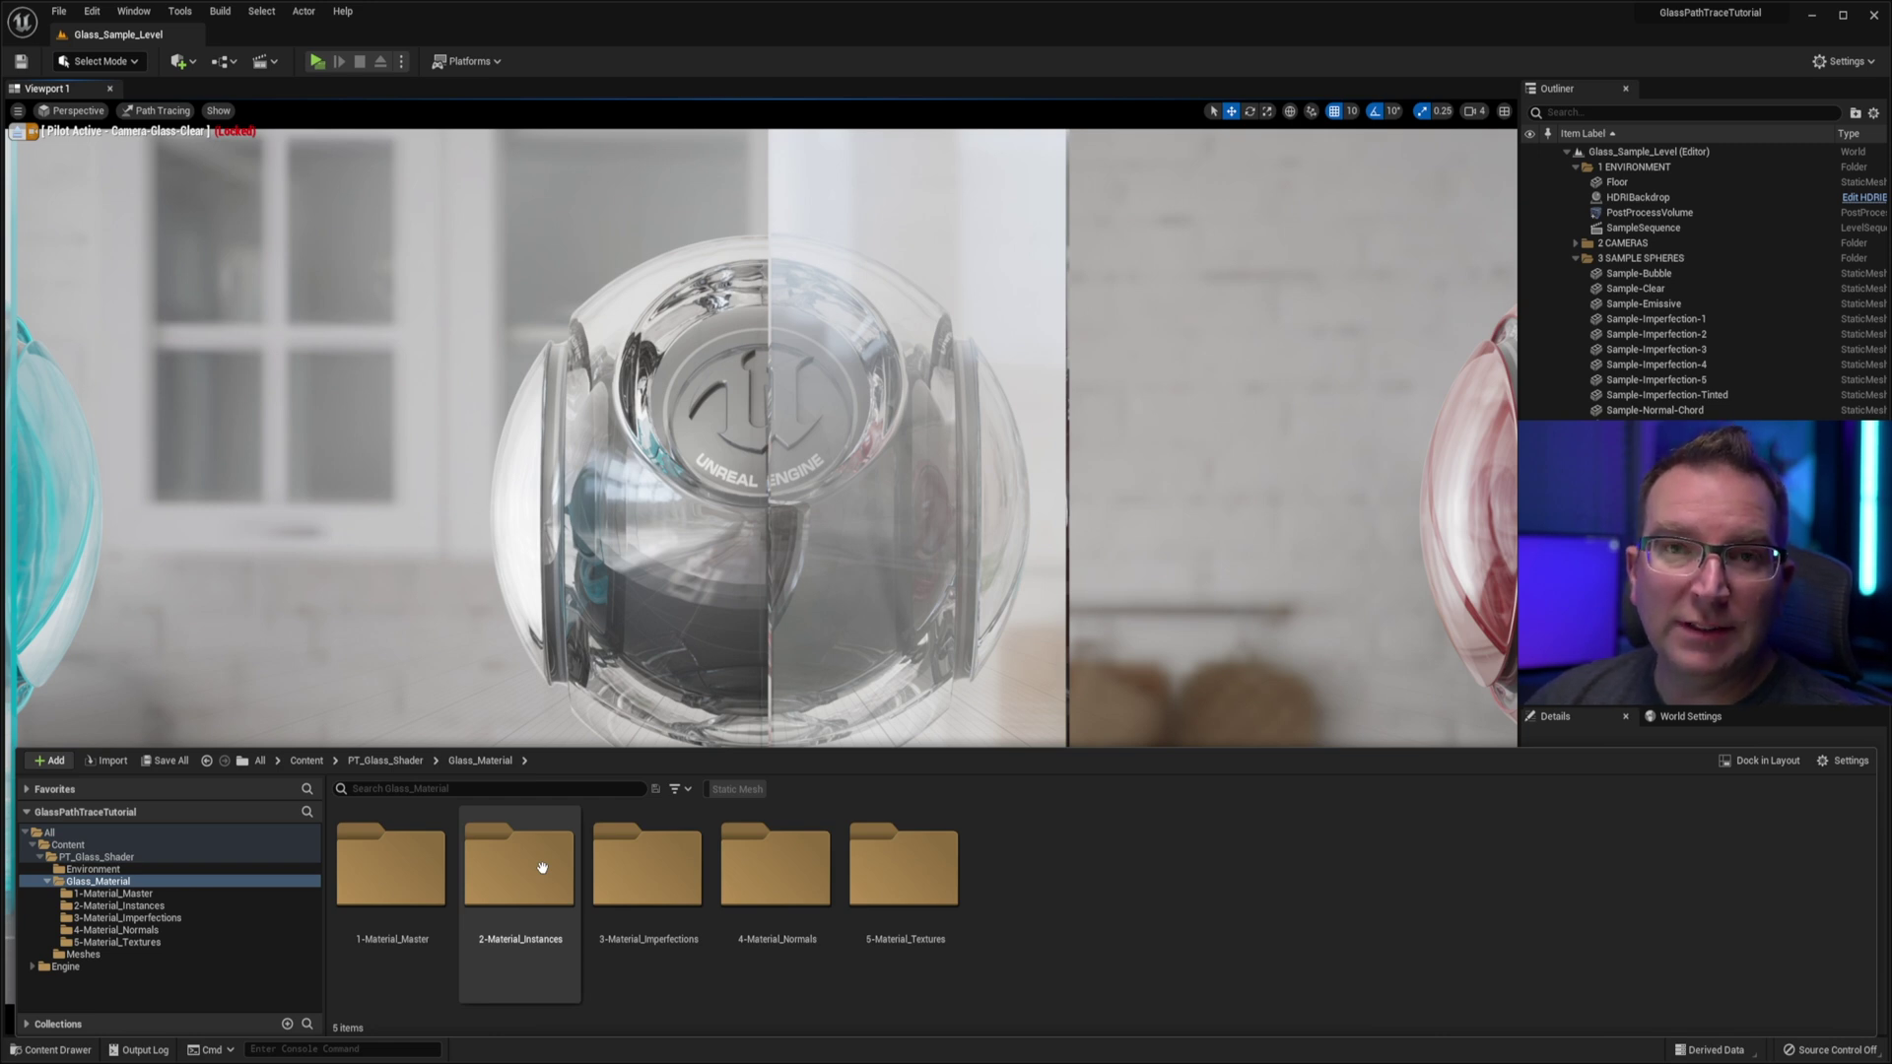
# - Open 1-PT_Glass_Inst-Clear from 2-Material_Instances and preview it in Path Tracing, then Lit
pyautogui.doubleClick(542, 867)
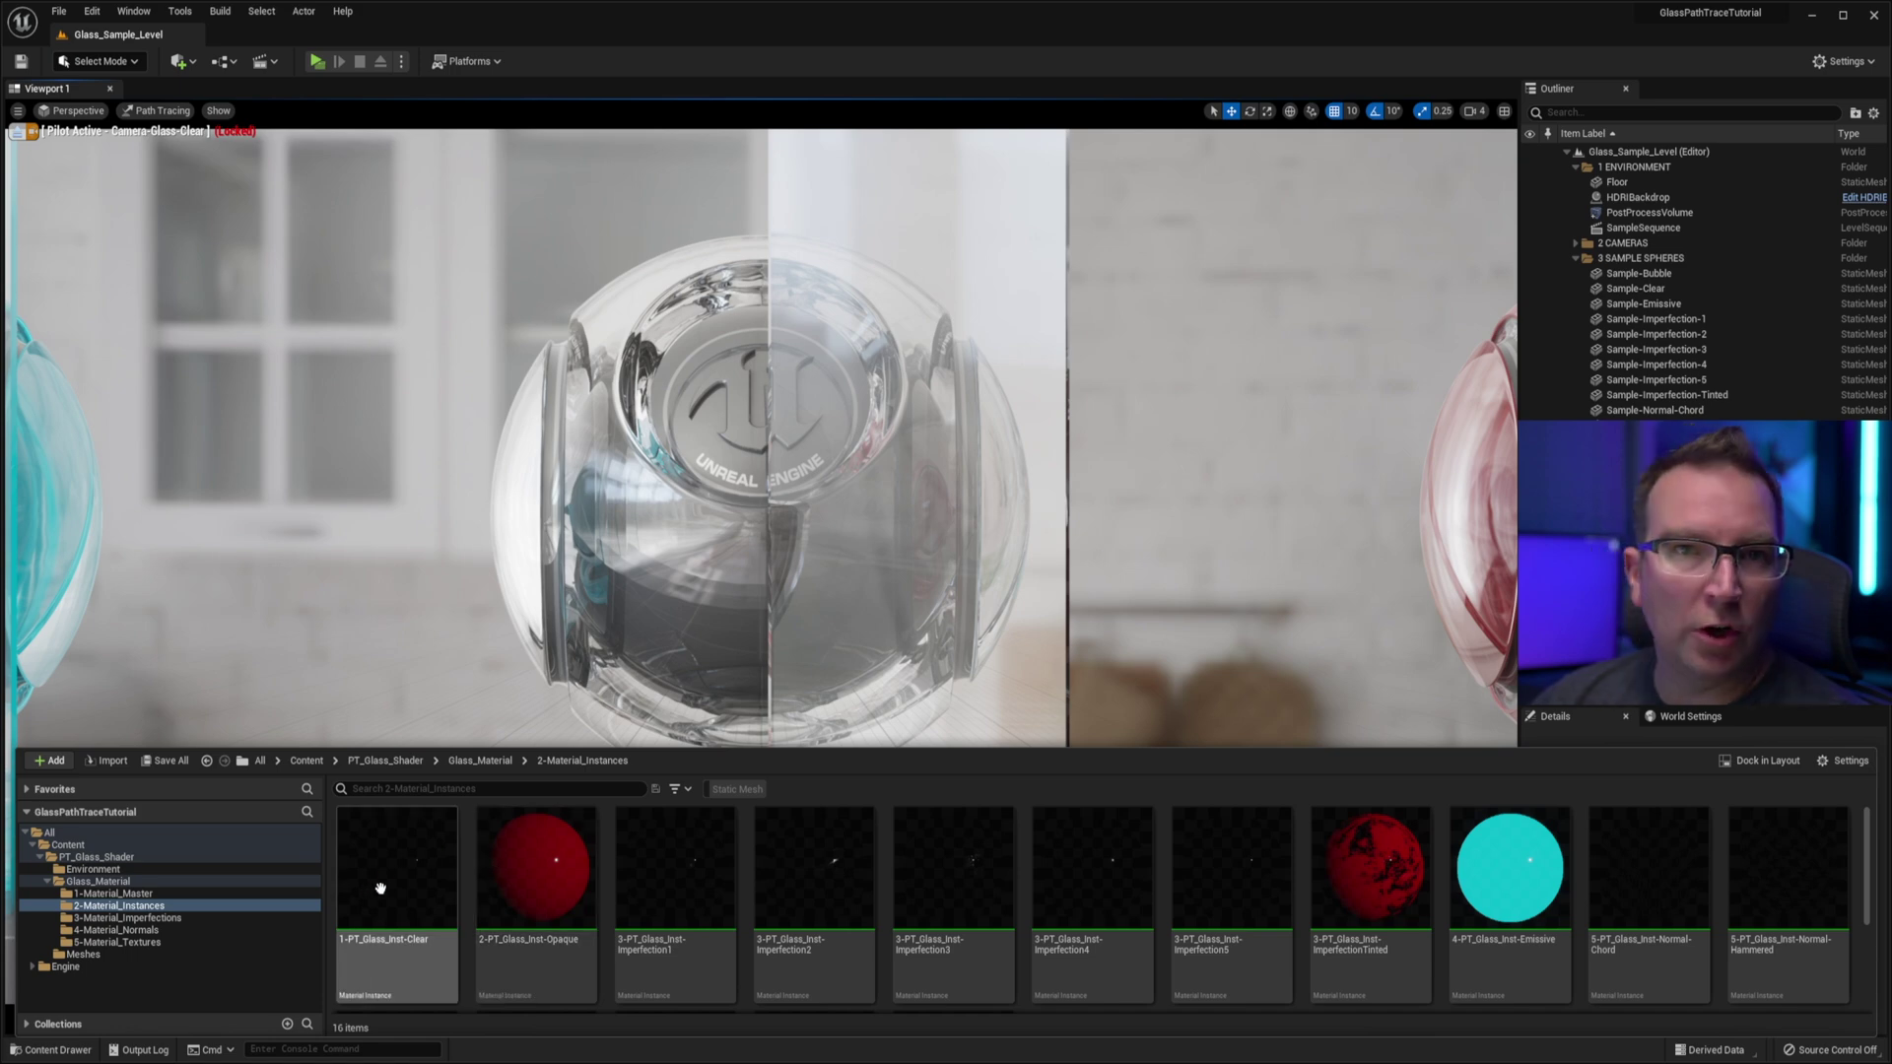
pyautogui.doubleClick(384, 851)
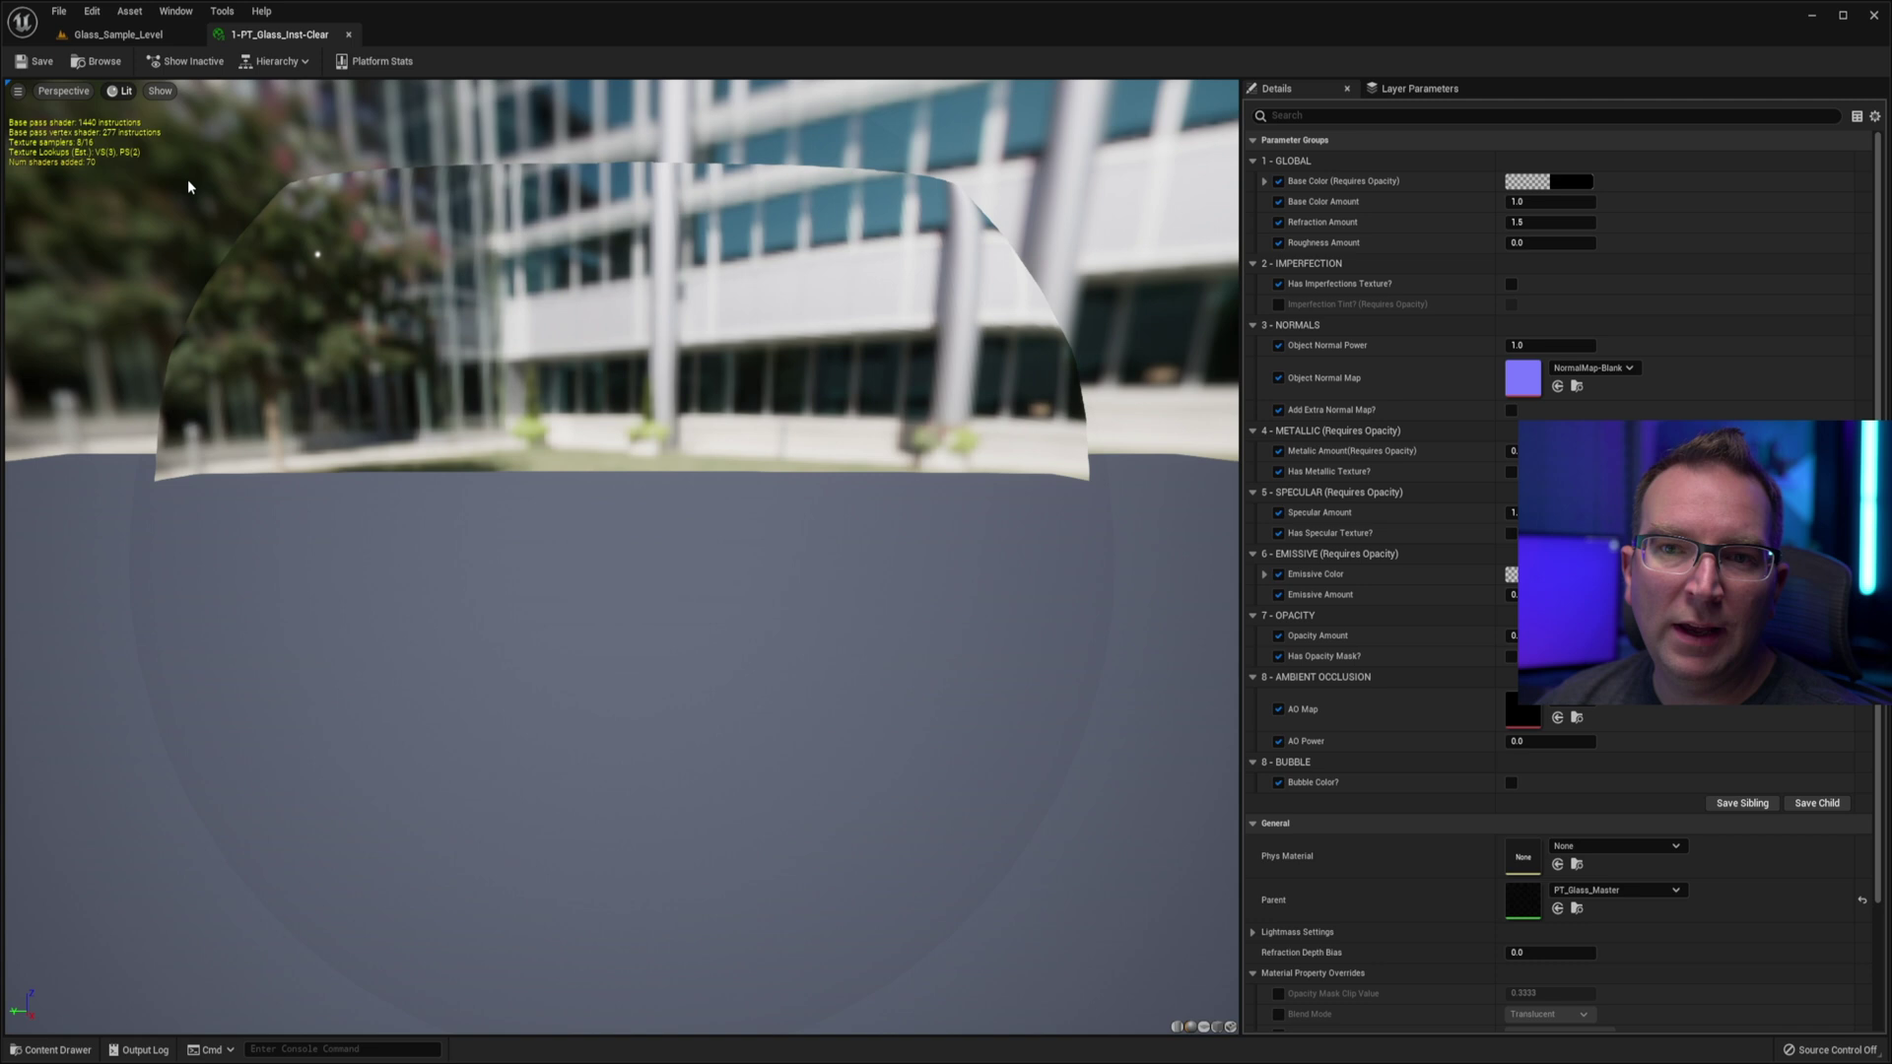
pyautogui.hotkey('alt', '0')
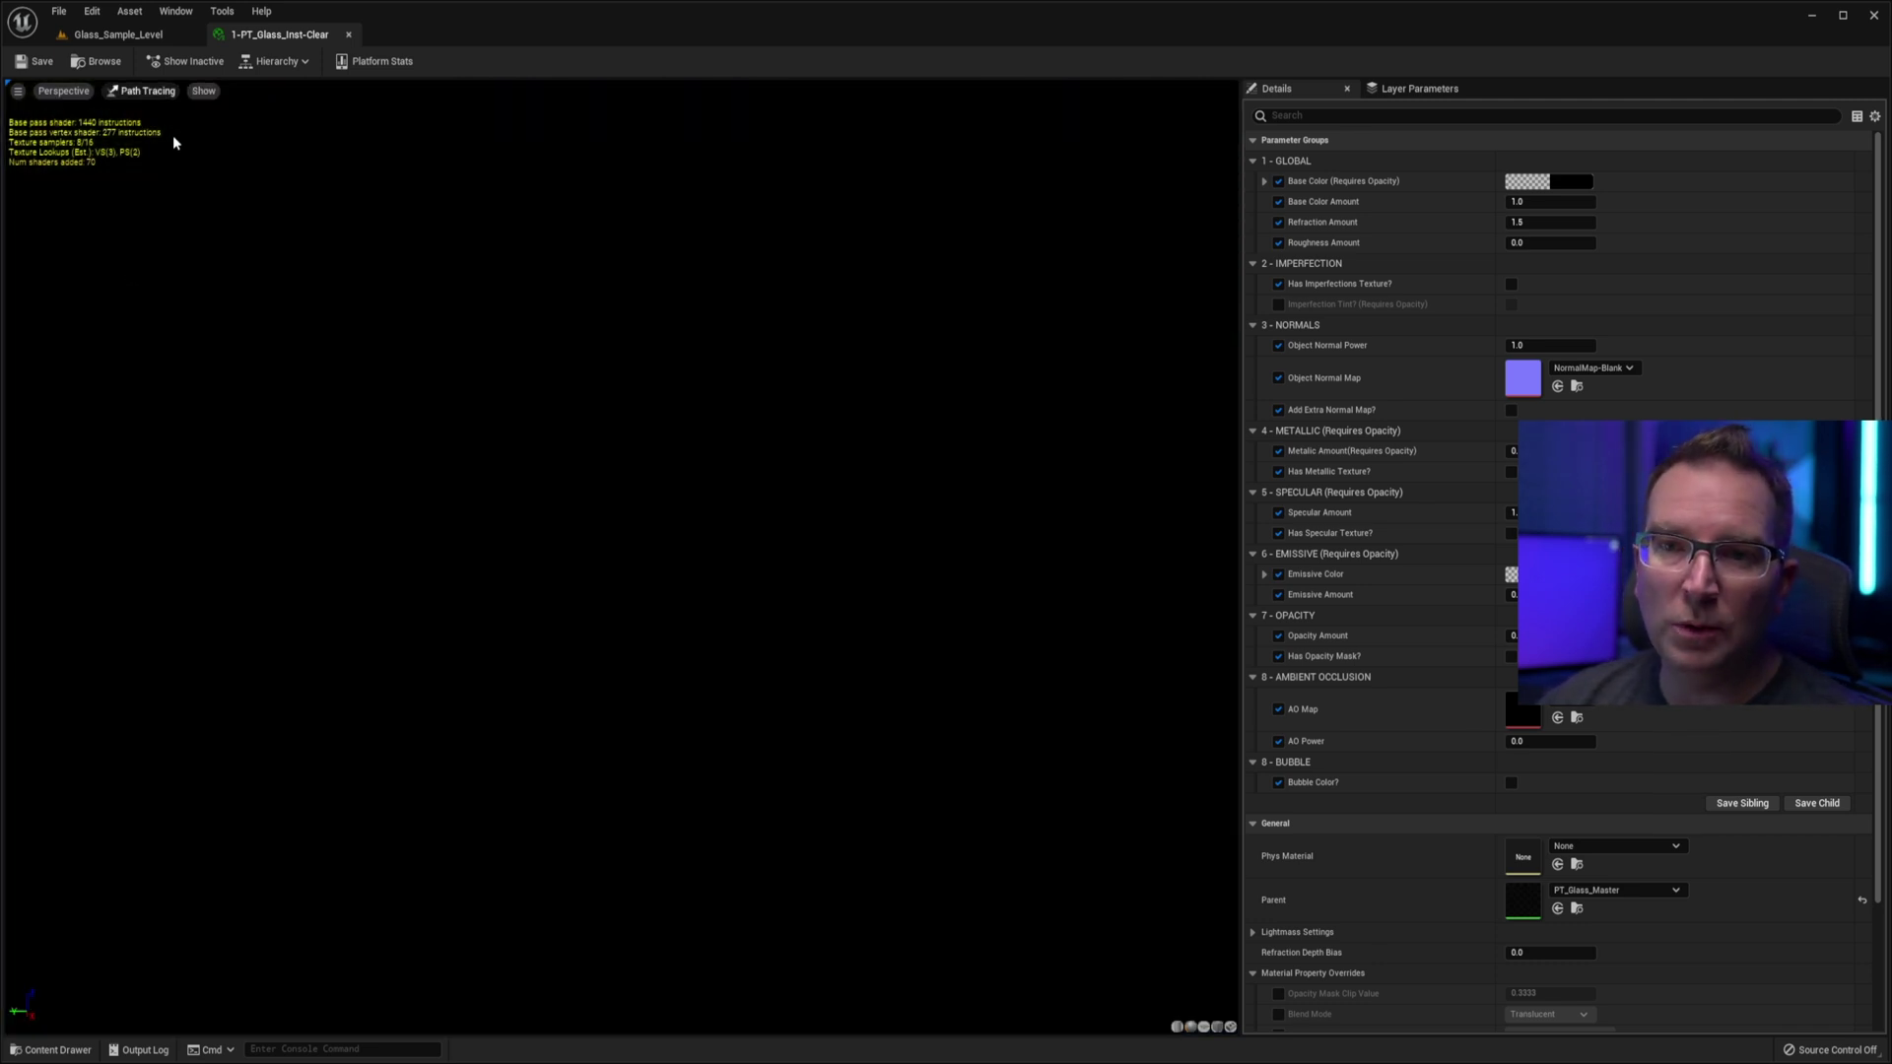
pyautogui.hotkey('alt', '4')
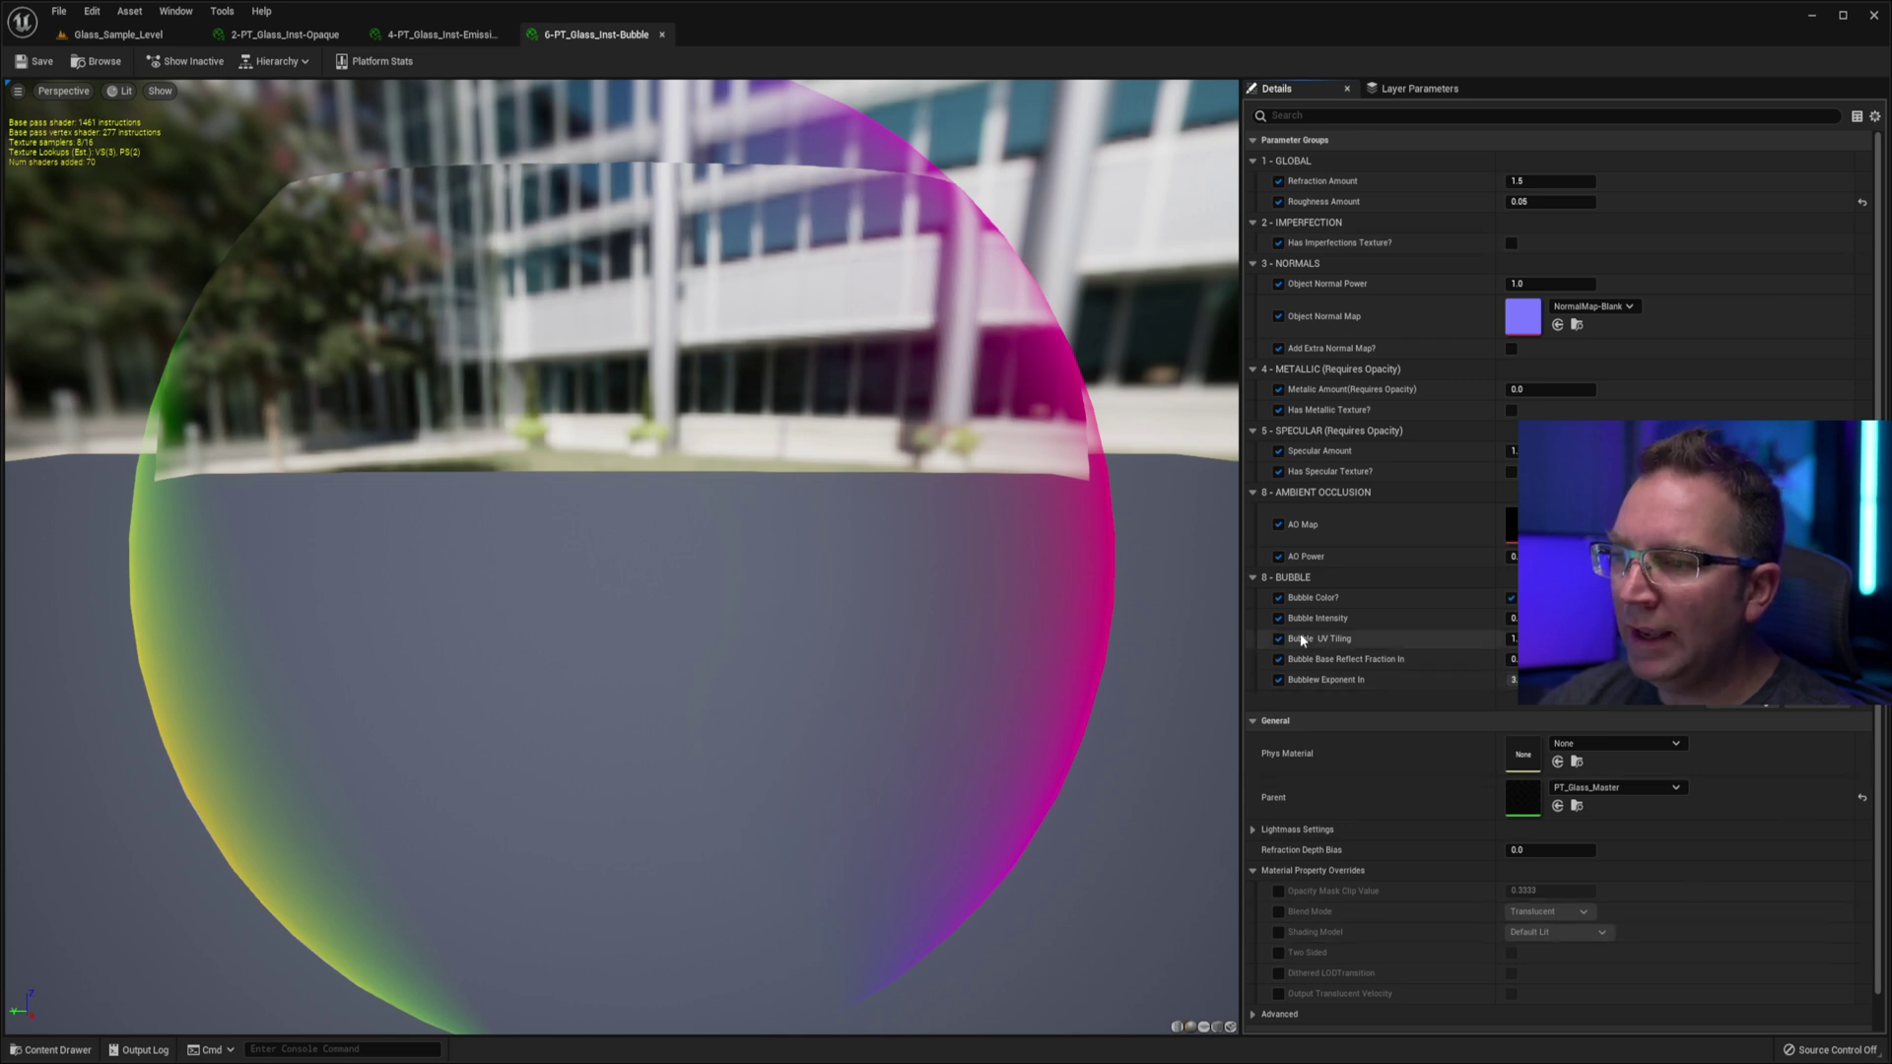
# - Enable the Bubble Color option in the material instance's Details panel
pyautogui.click(1510, 597)
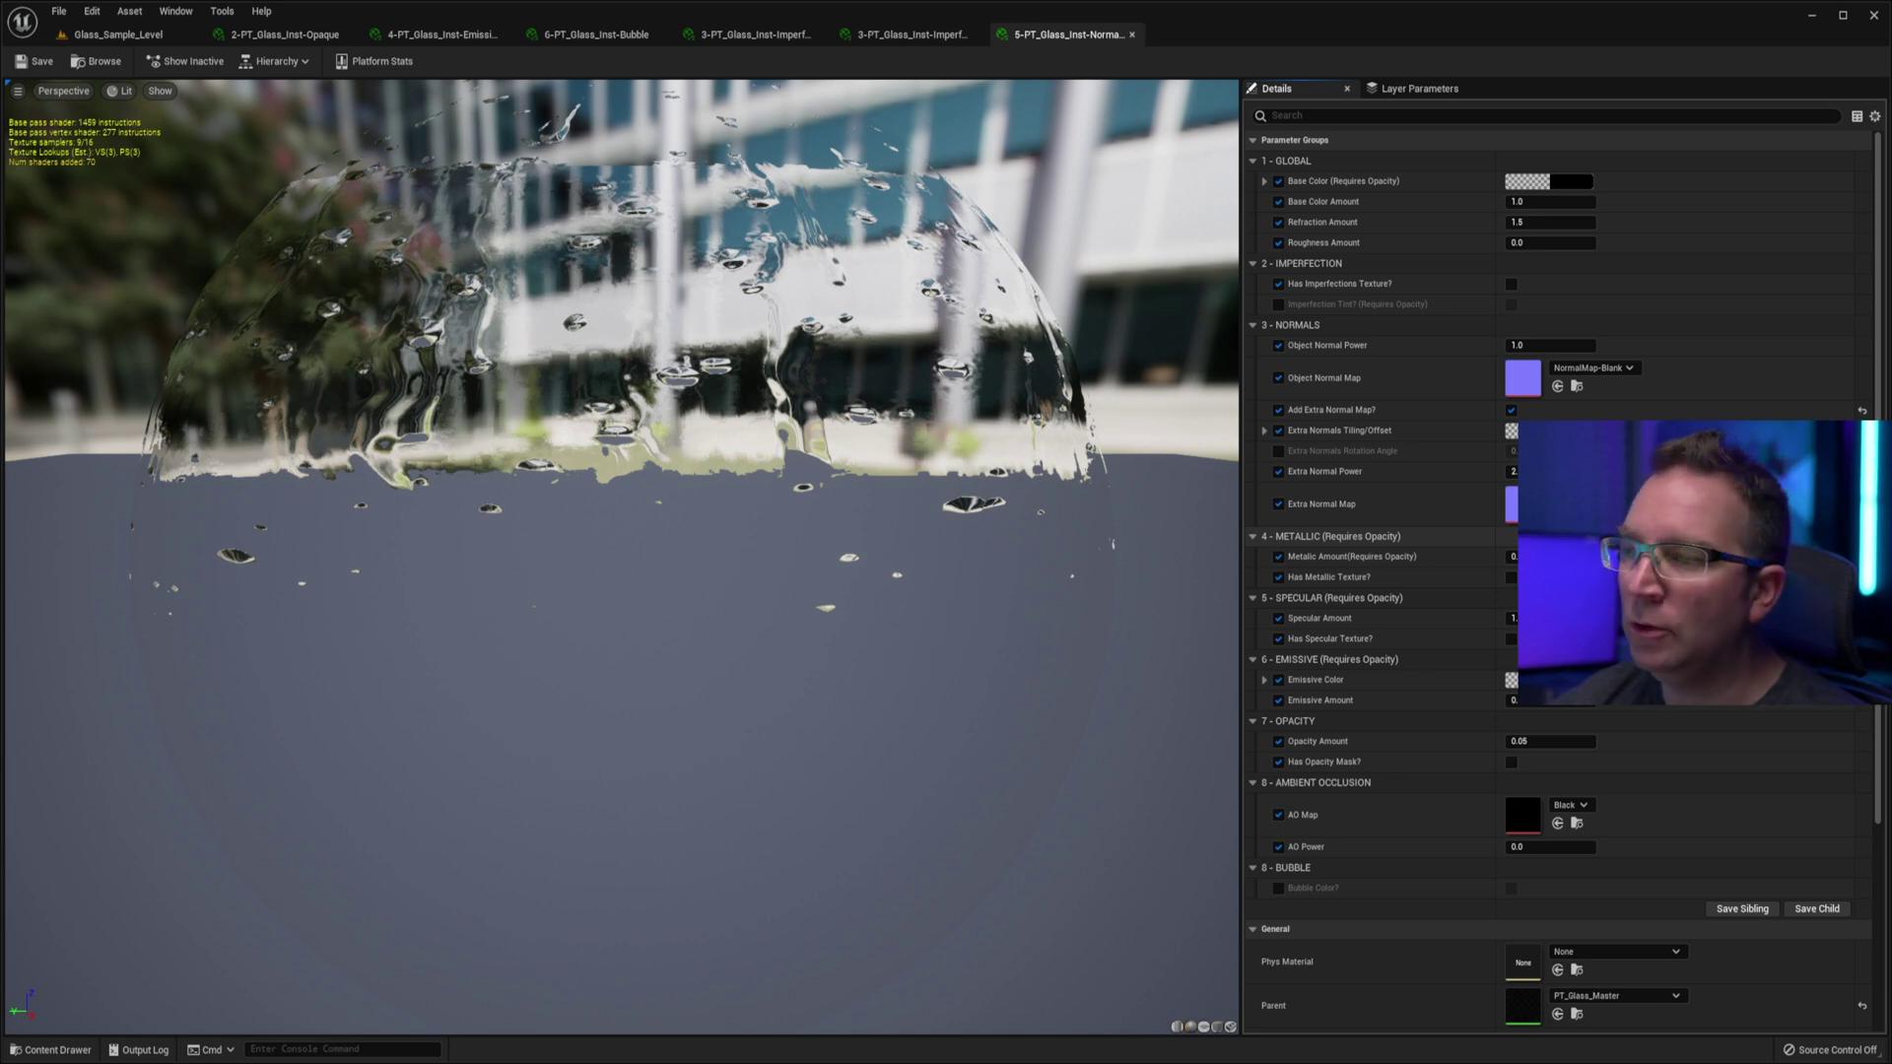
# - Open PT_Glass_Master from the Content Drawer, then zoom out and pan across its node groups
pyautogui.hotkey('ctrl', 'space')
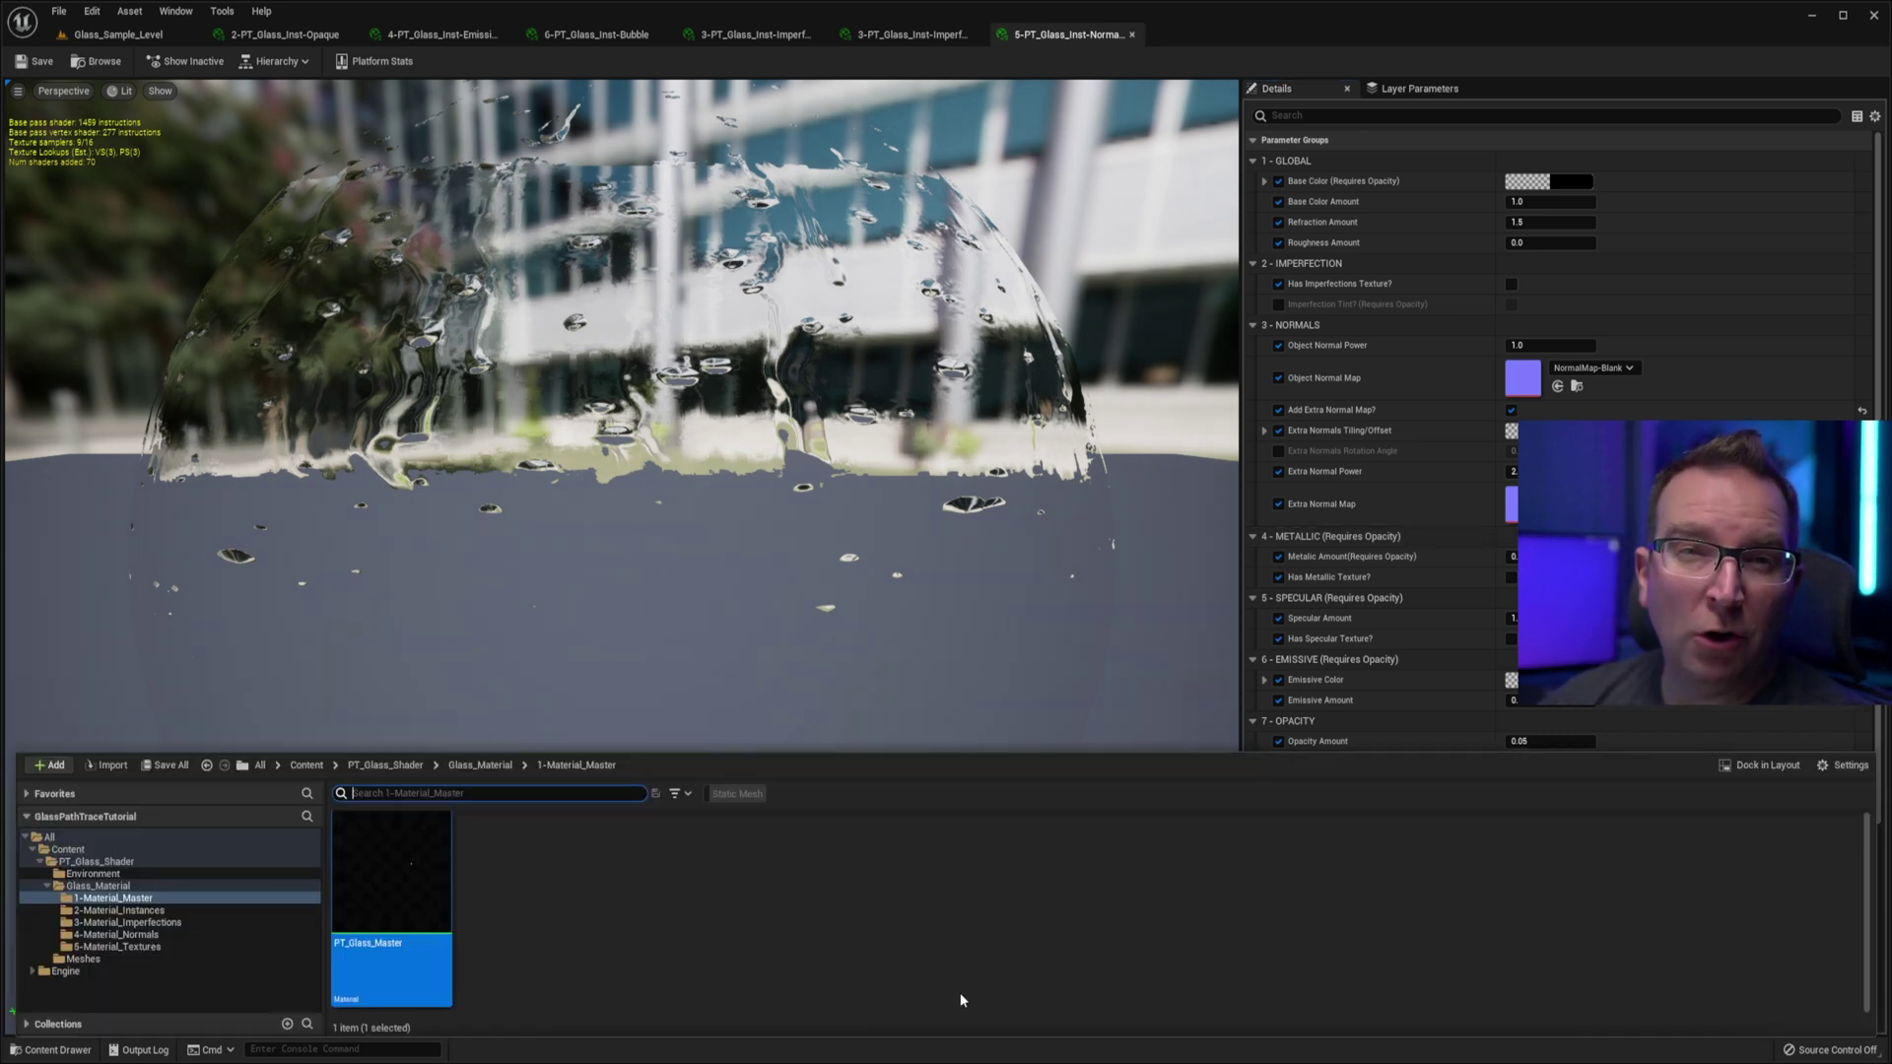
pyautogui.doubleClick(389, 872)
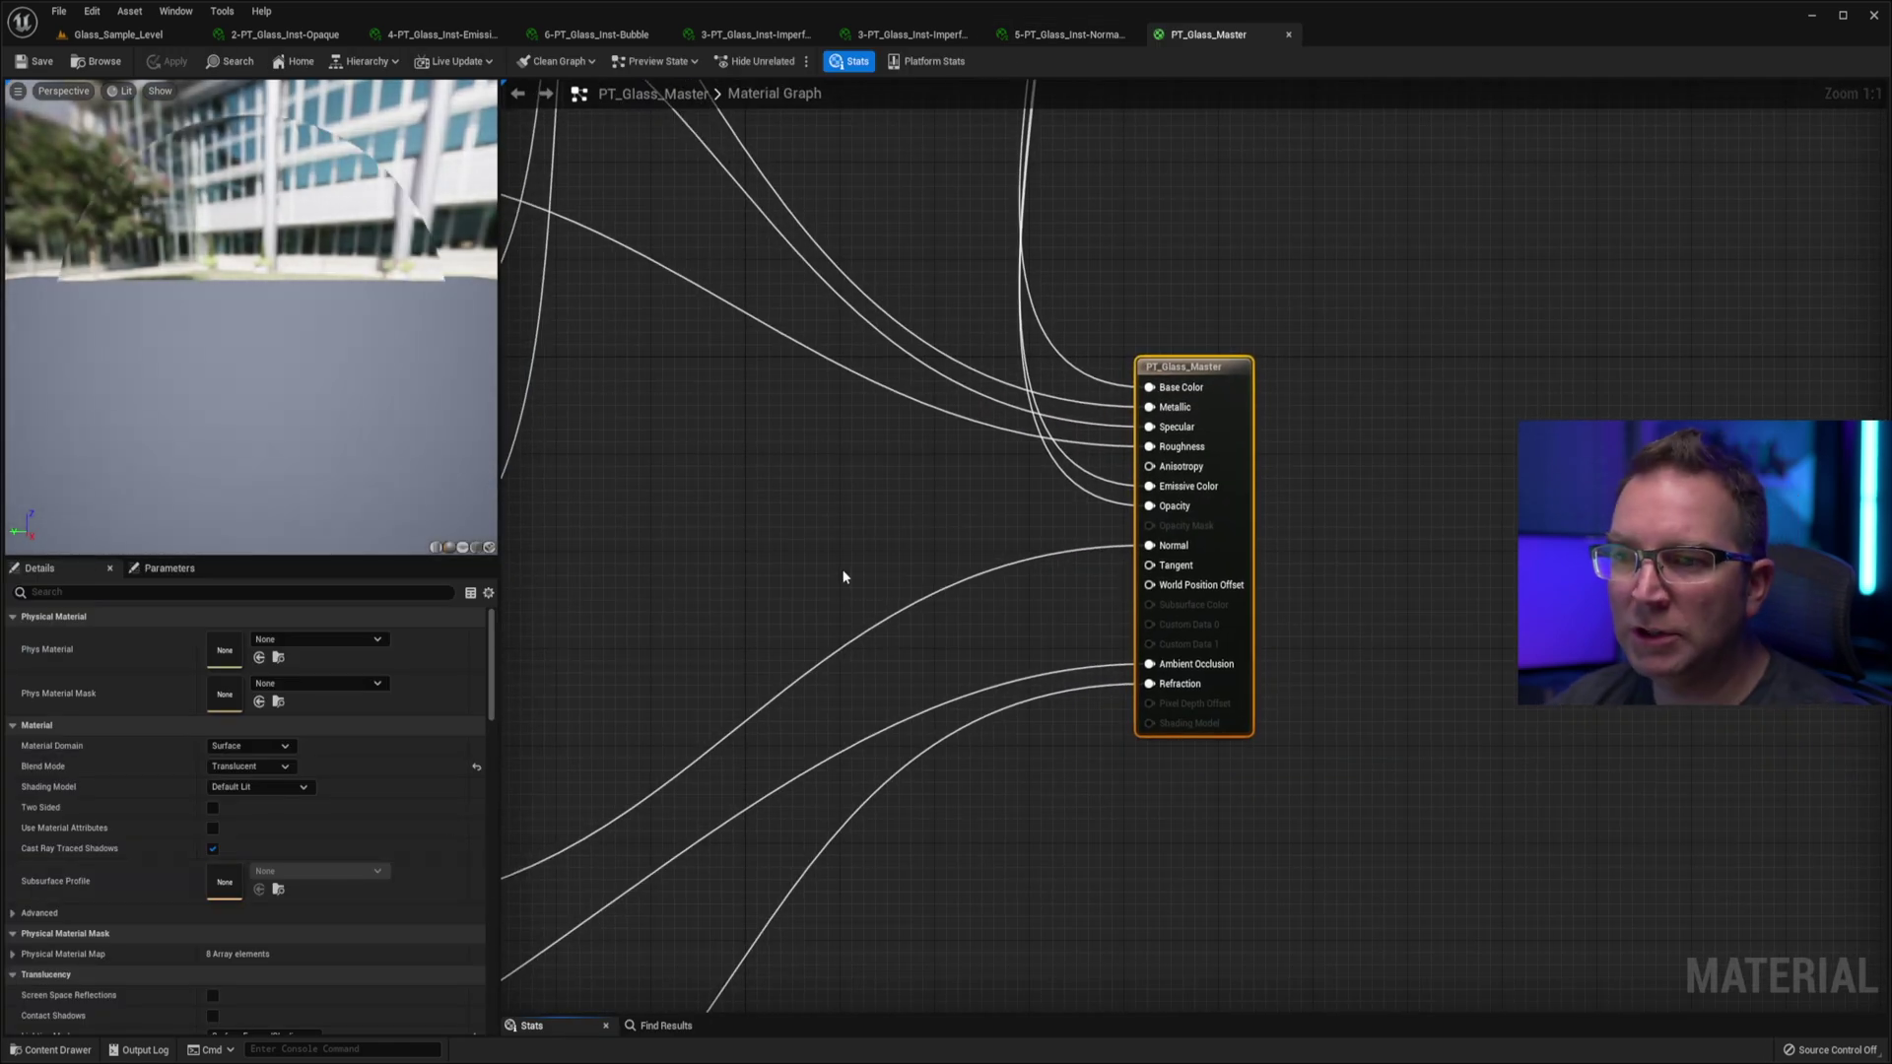
pyautogui.scroll(-2, 842, 572)
pyautogui.scroll(-2, 842, 572)
pyautogui.moveTo(791, 517); pyautogui.dragTo(1261, 734, button='right')
pyautogui.scroll(-1, 1161, 556)
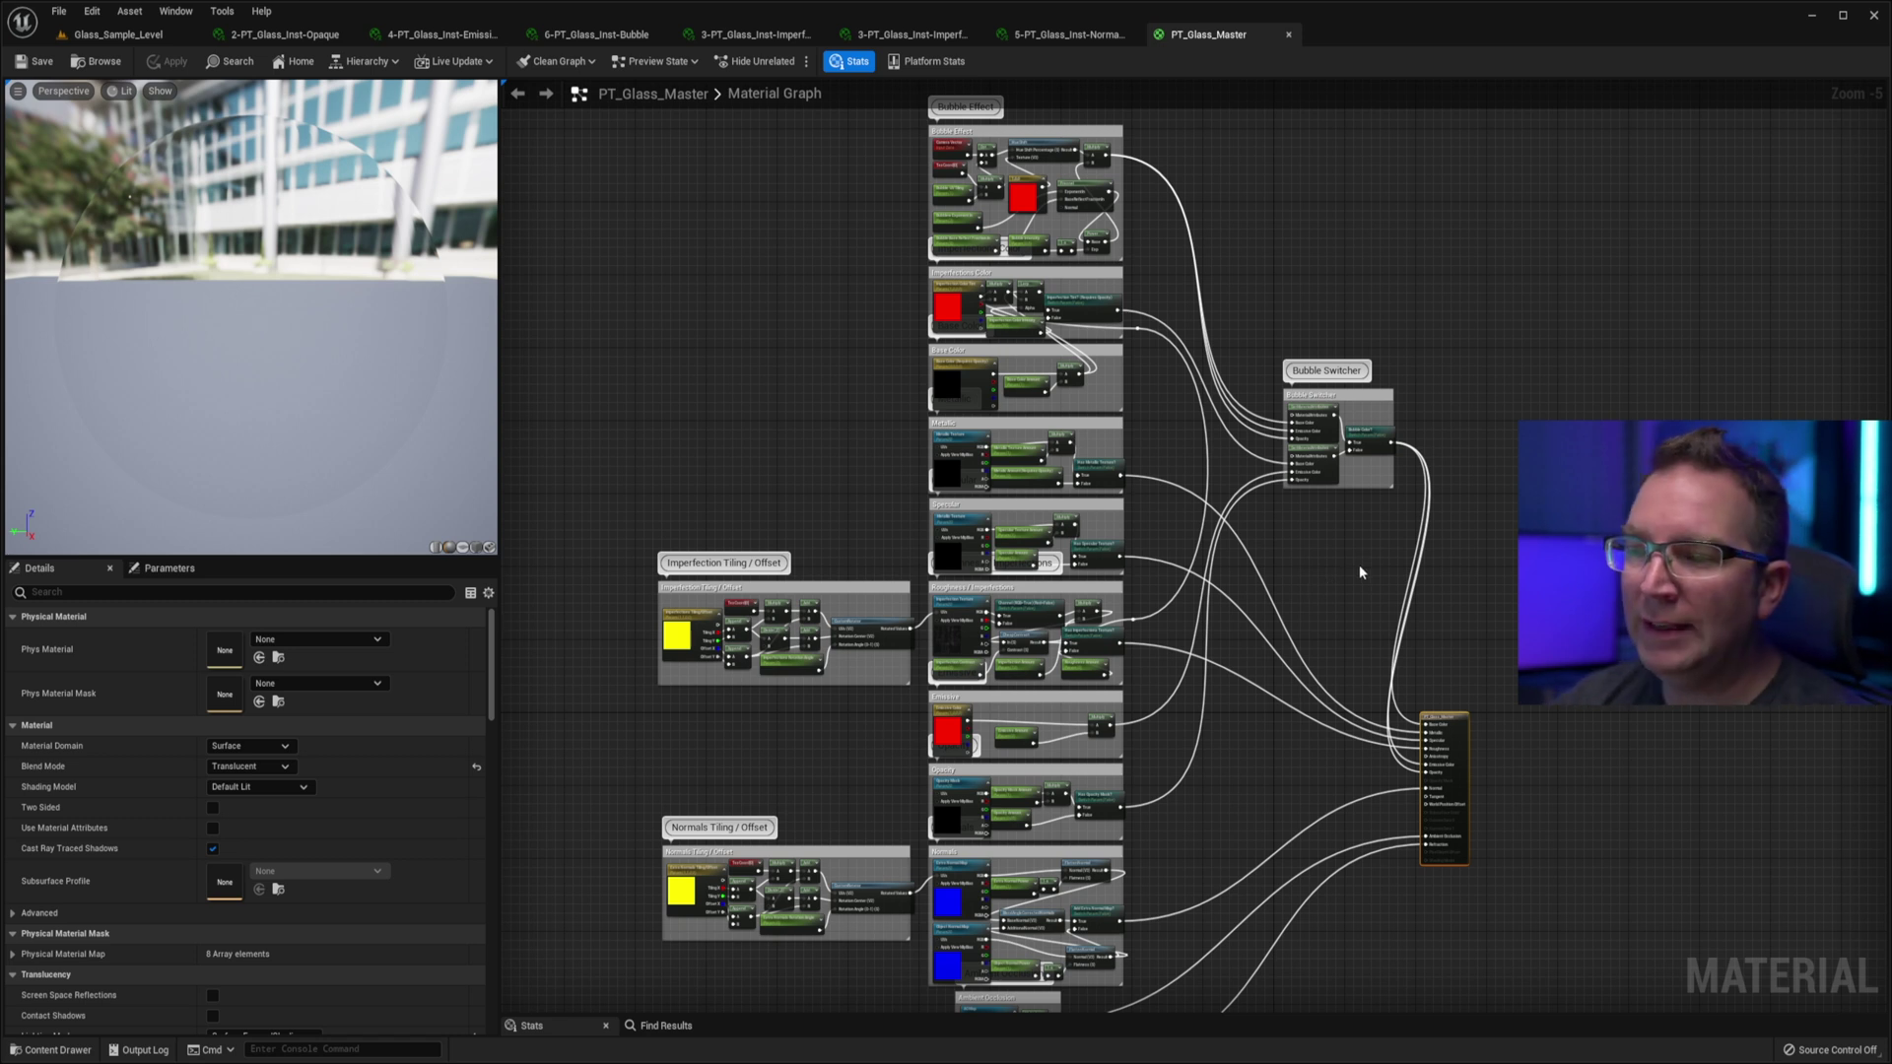
pyautogui.moveTo(1358, 564); pyautogui.dragTo(1244, 679, button='right')
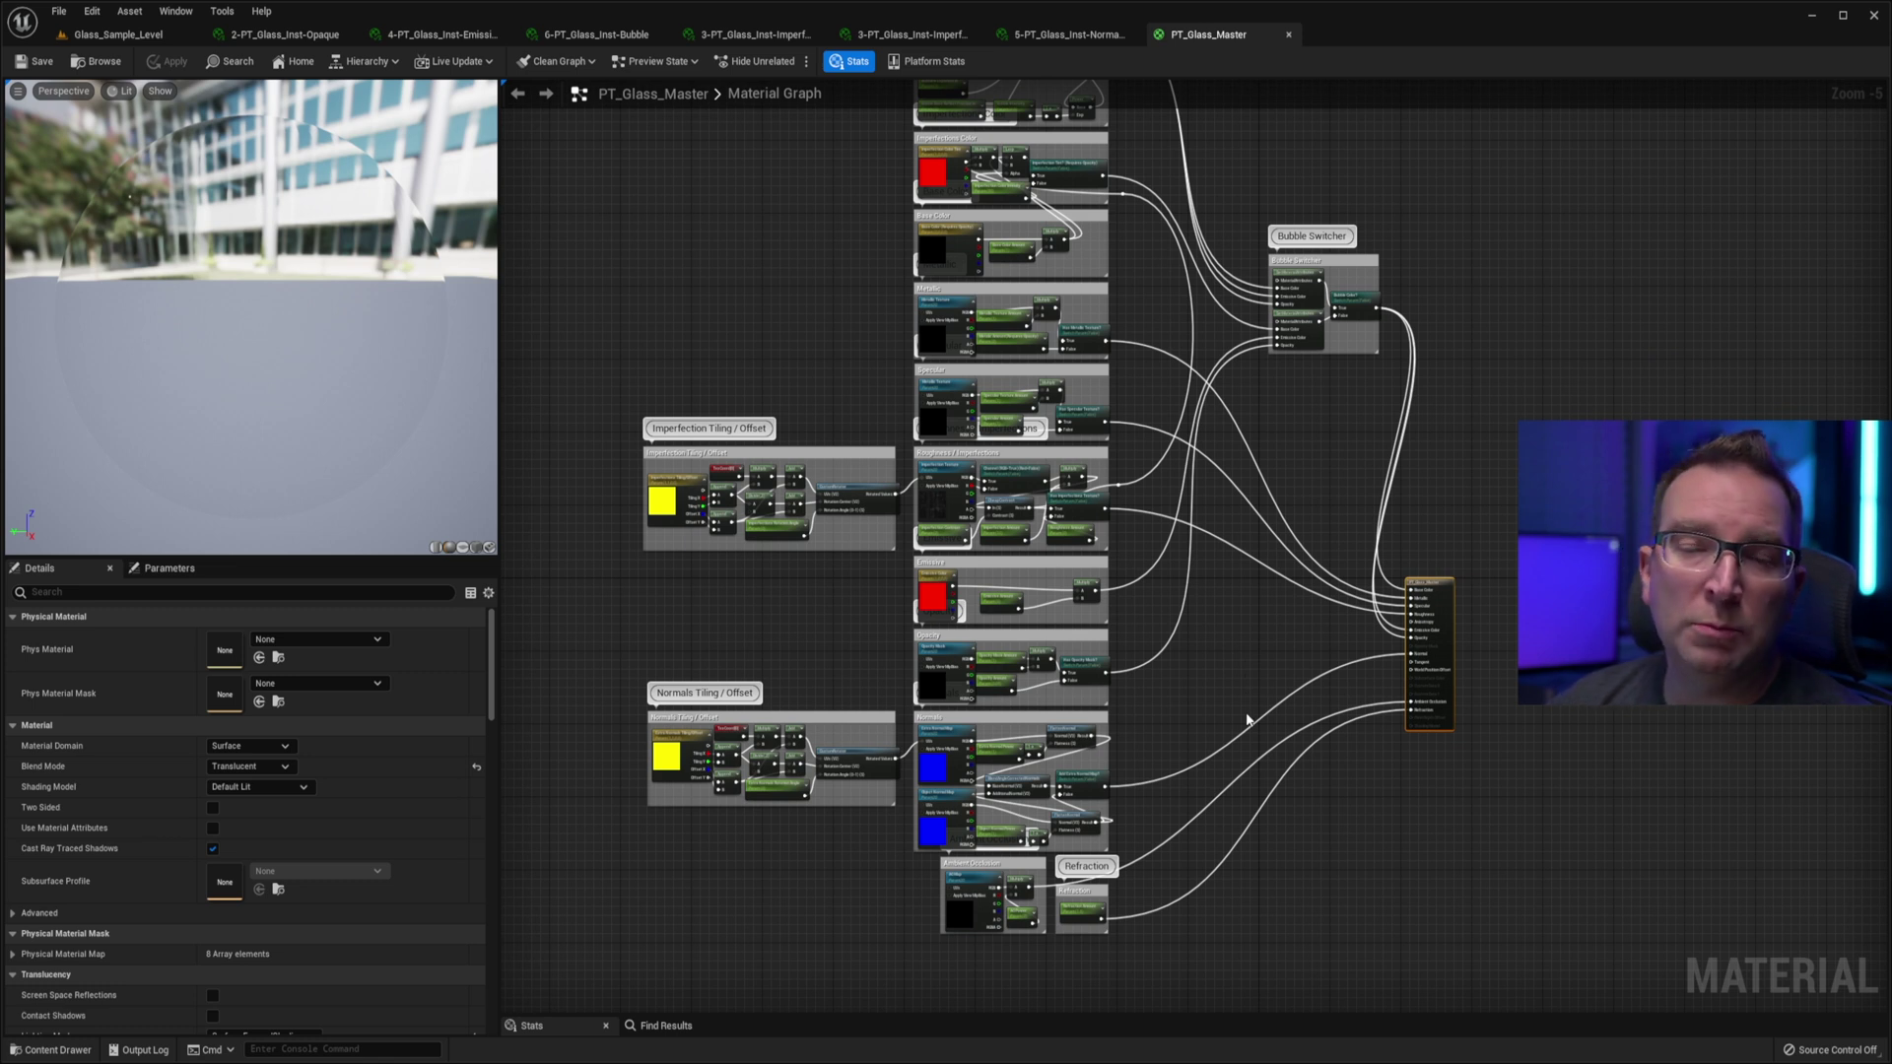